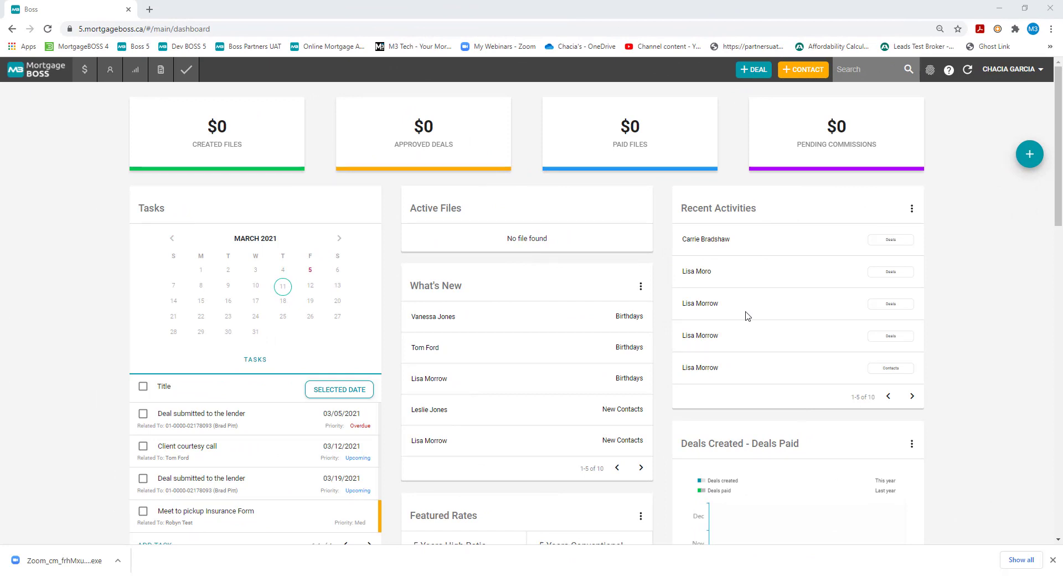
Open the SafeDocs checklist of the first deal under Recent Activities and view the Privacy Agreement's status options.
left_click(710, 242)
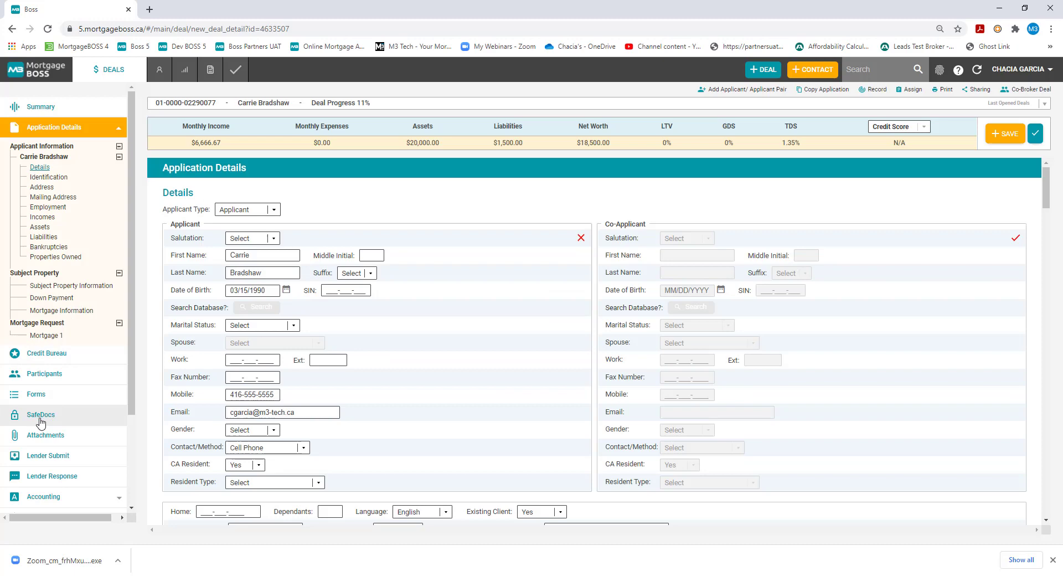
left_click(40, 418)
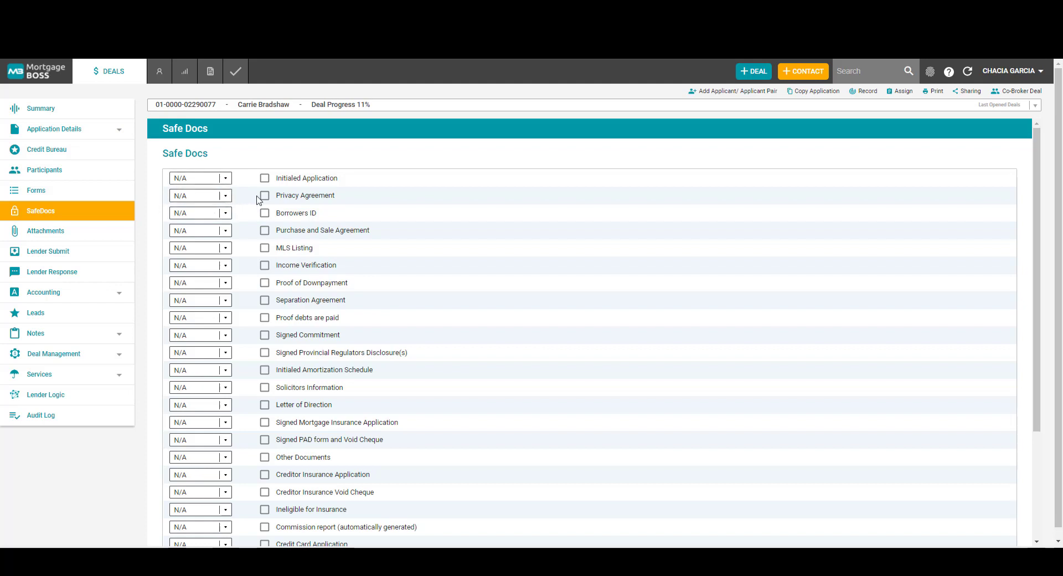
left_click(226, 196)
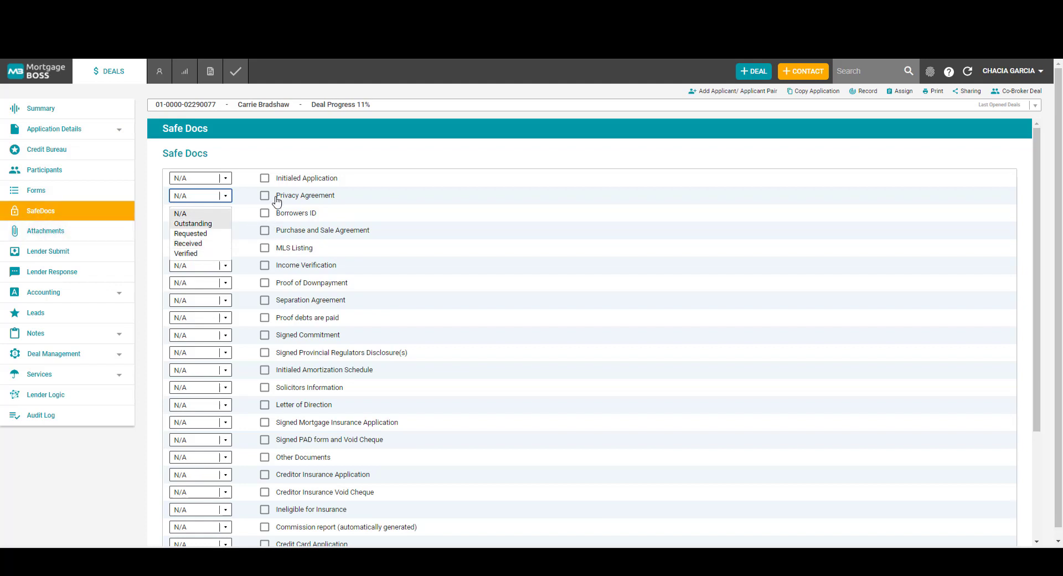
left_click(238, 228)
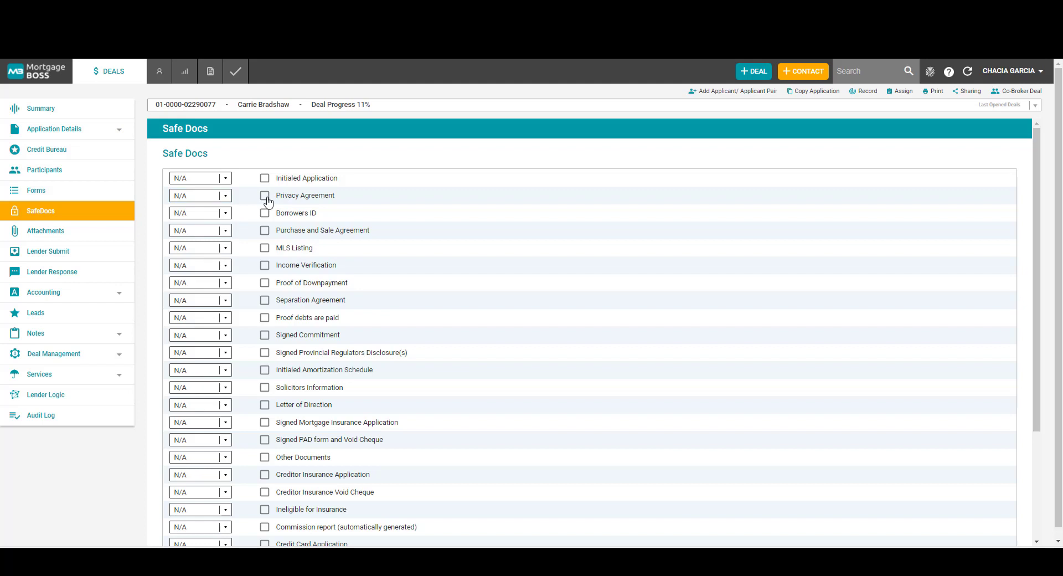
Select Privacy Agreement, Borrowers ID and Other Documents in the checklist and start a document request for them.
left_click(264, 195)
left_click(265, 213)
scroll(343, 288, "down", 3)
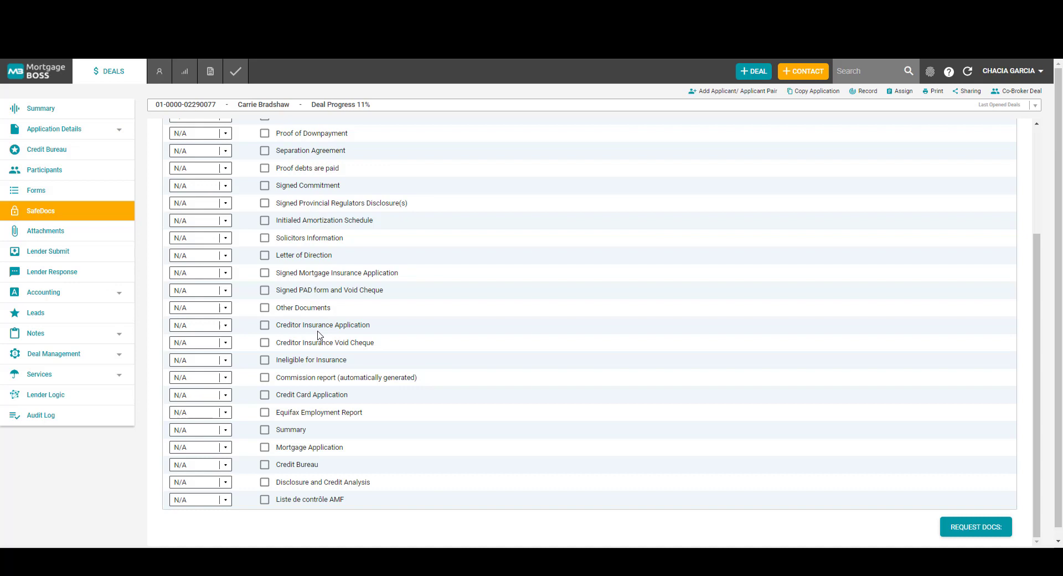
left_click(264, 309)
left_click(987, 527)
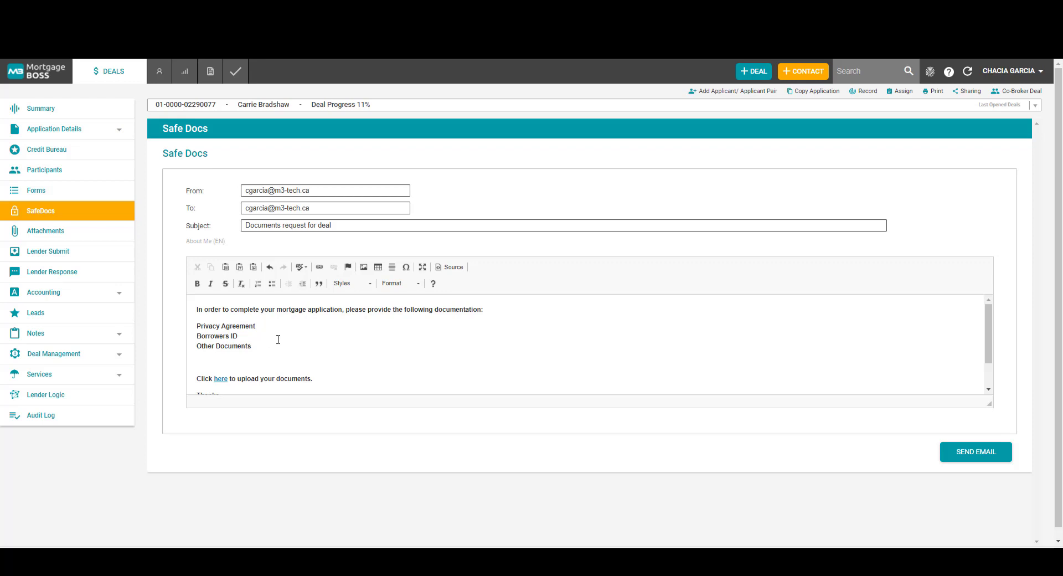
Add "-Drivers License" after Other Documents in the request message and send the e-mail.
scroll(277, 338, "down", 1)
scroll(265, 341, "up", 1)
left_click(255, 346)
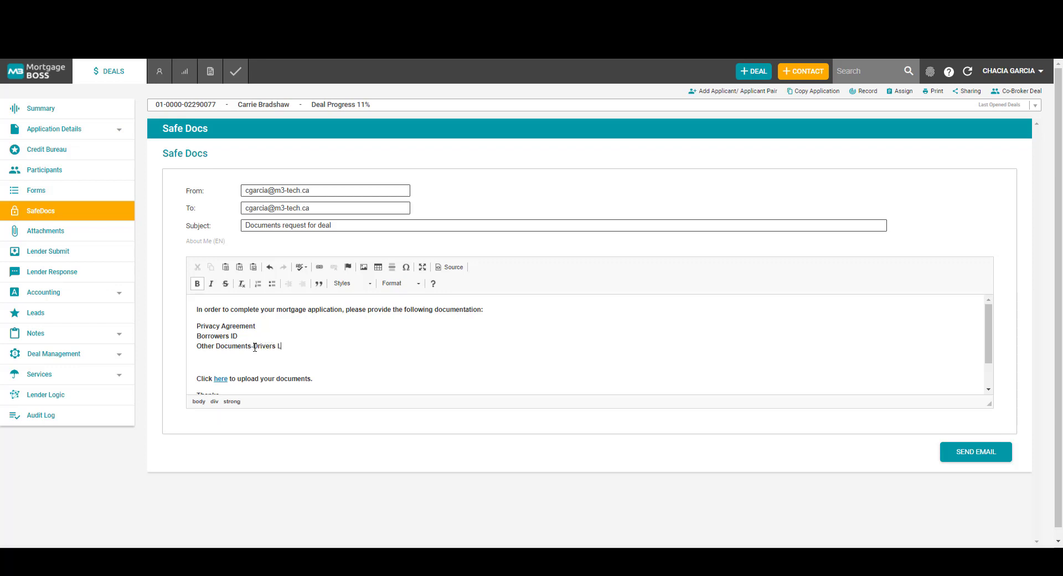
type("-Drivers License")
scroll(295, 319, "down", 3)
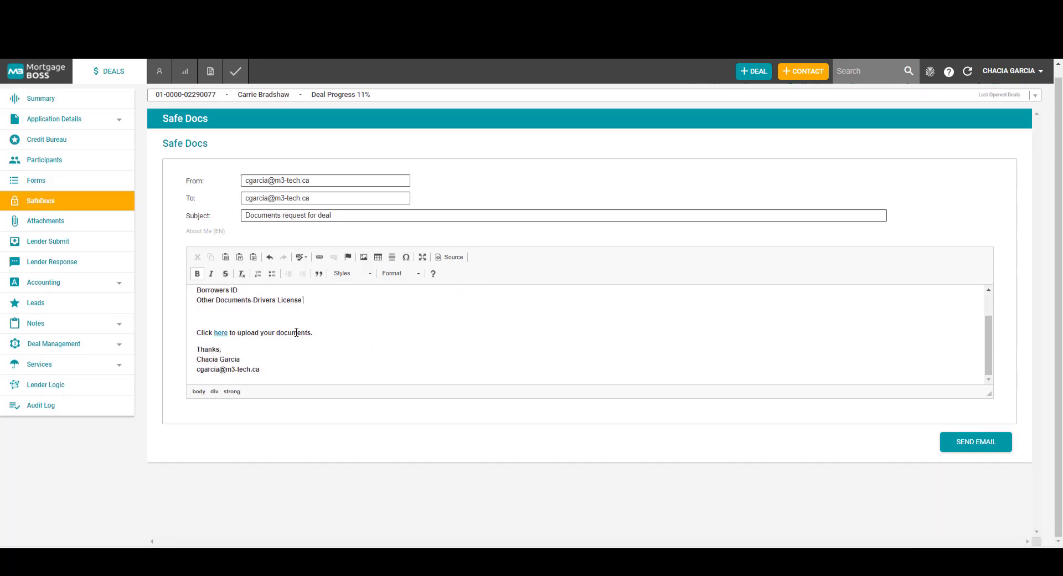
scroll(296, 332, "up", 2)
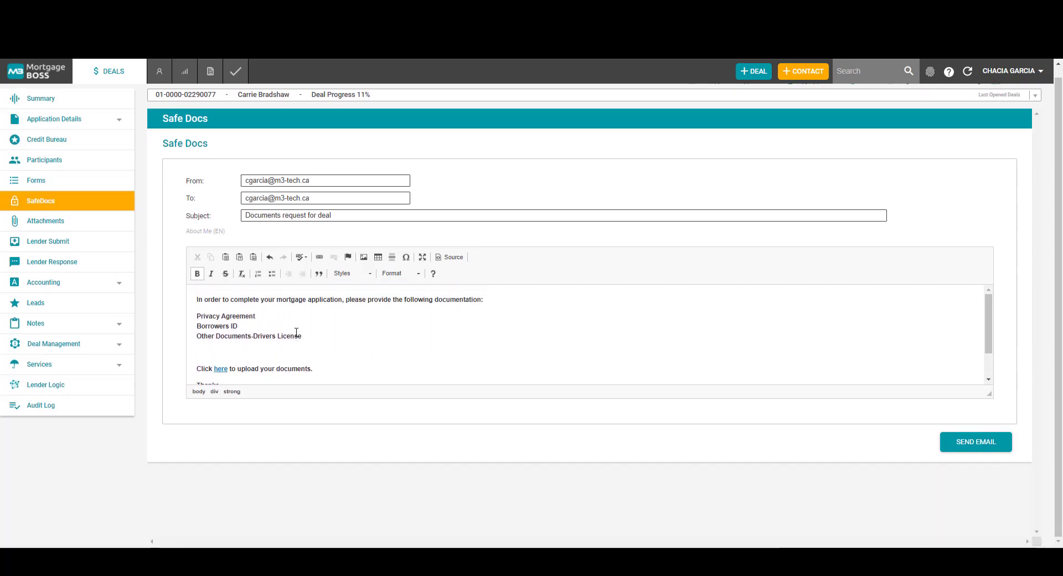
left_click(980, 443)
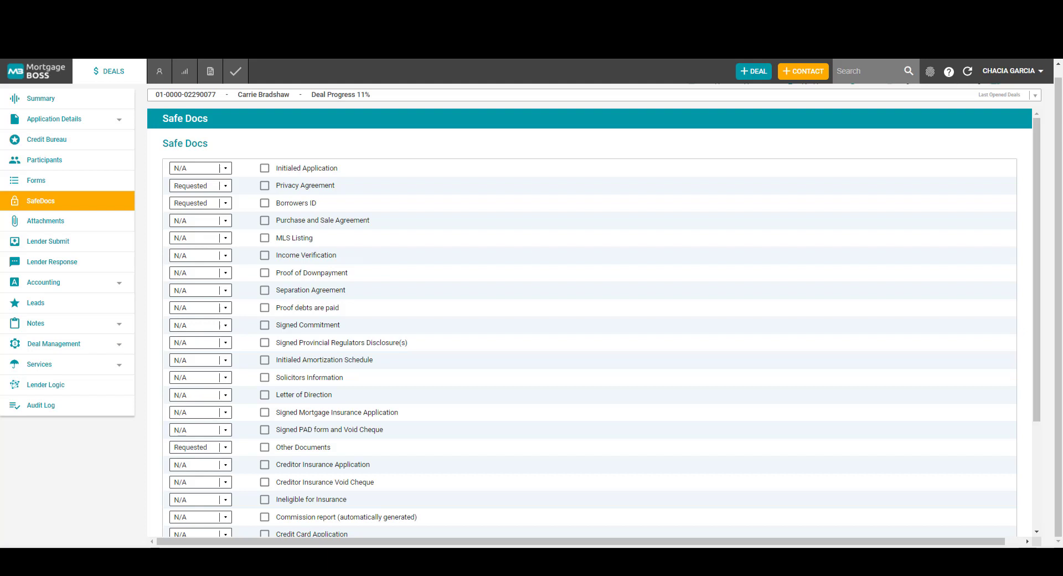
Return to the dashboard without saving the page, and follow the upload link in the received "Documents request for deal" e-mail in Outlook.
key("alt+Tab")
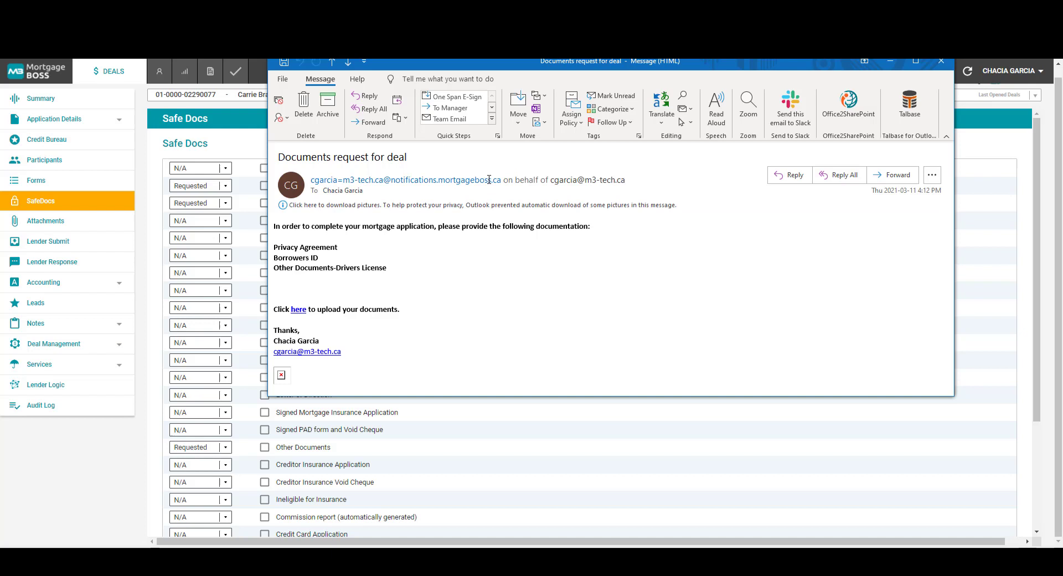
left_click(38, 75)
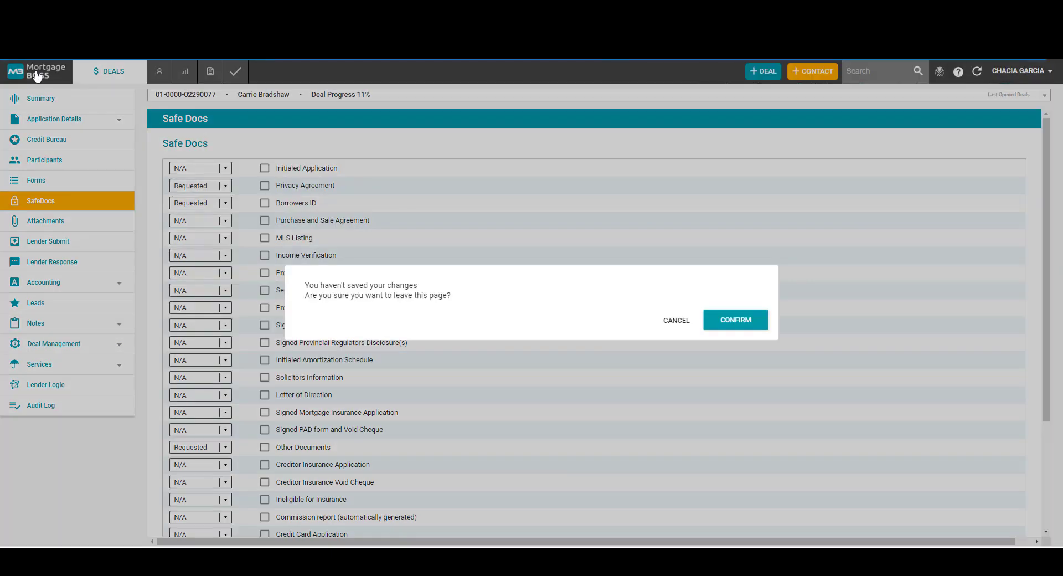
left_click(737, 320)
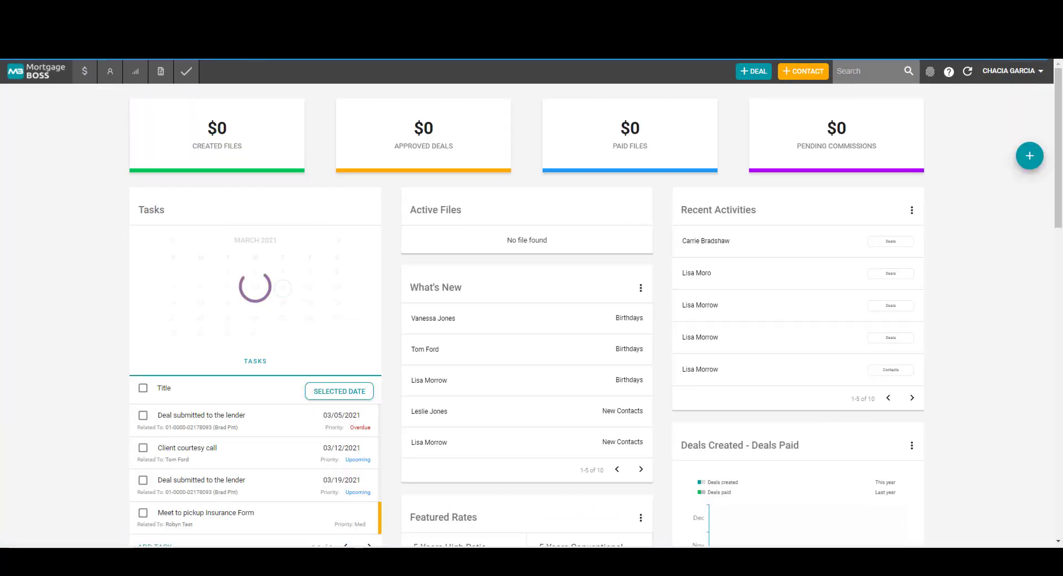
key("alt+Tab")
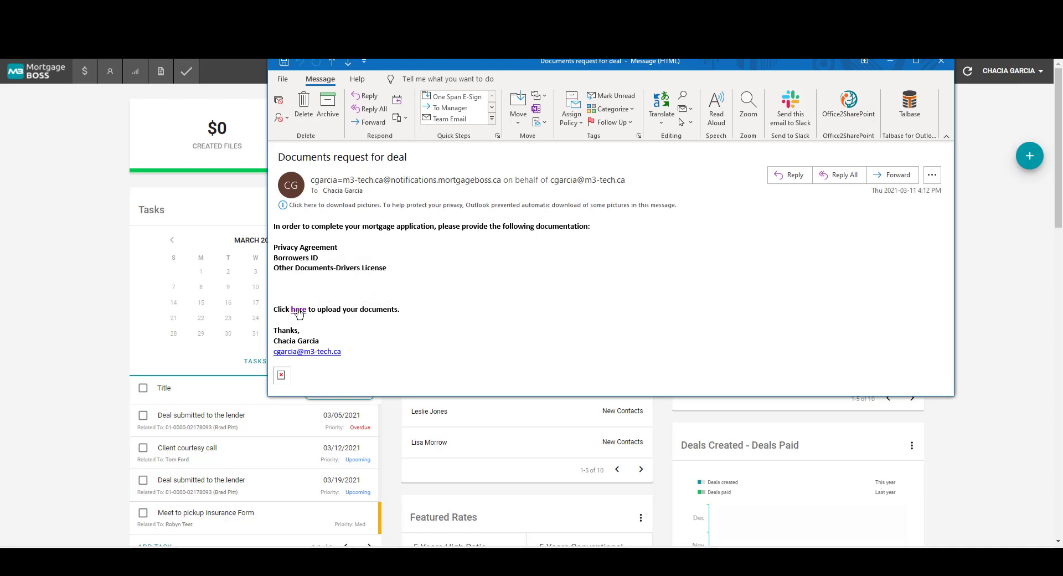
left_click(298, 310)
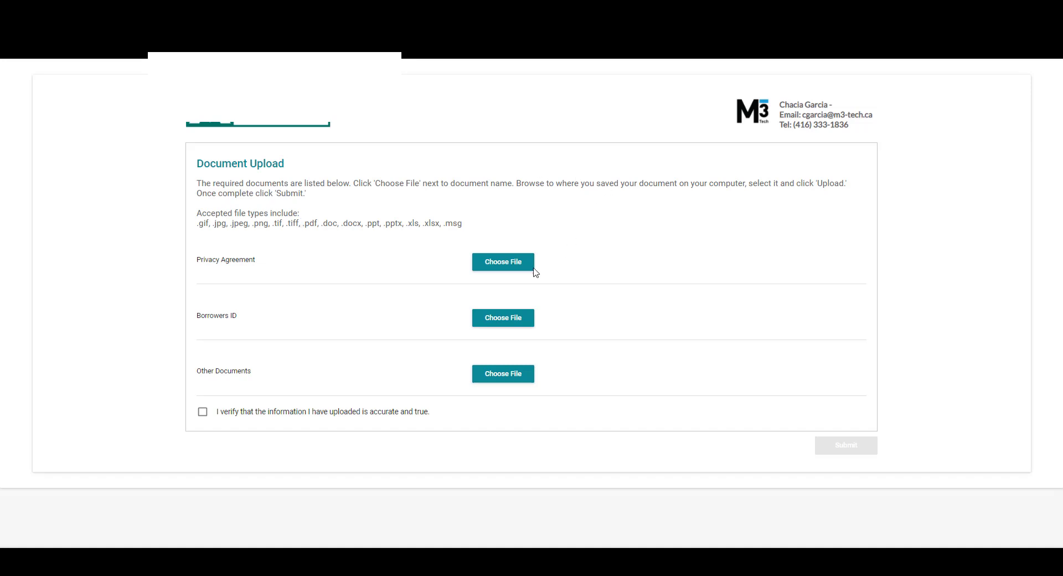
Upload Privacy Agreement.docx from the local device for the Privacy Agreement item.
left_click(505, 264)
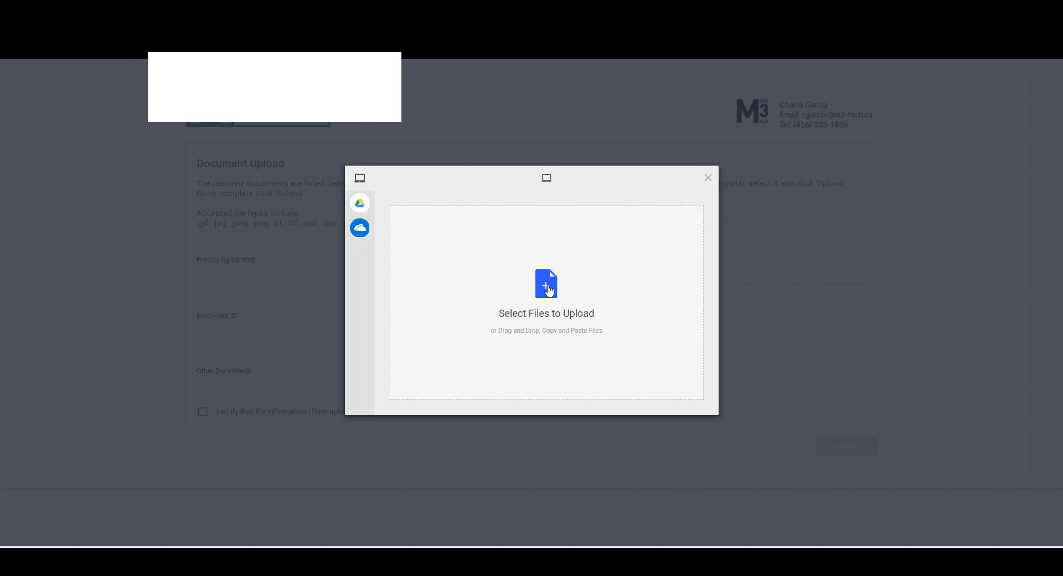
mouse_move(385, 238)
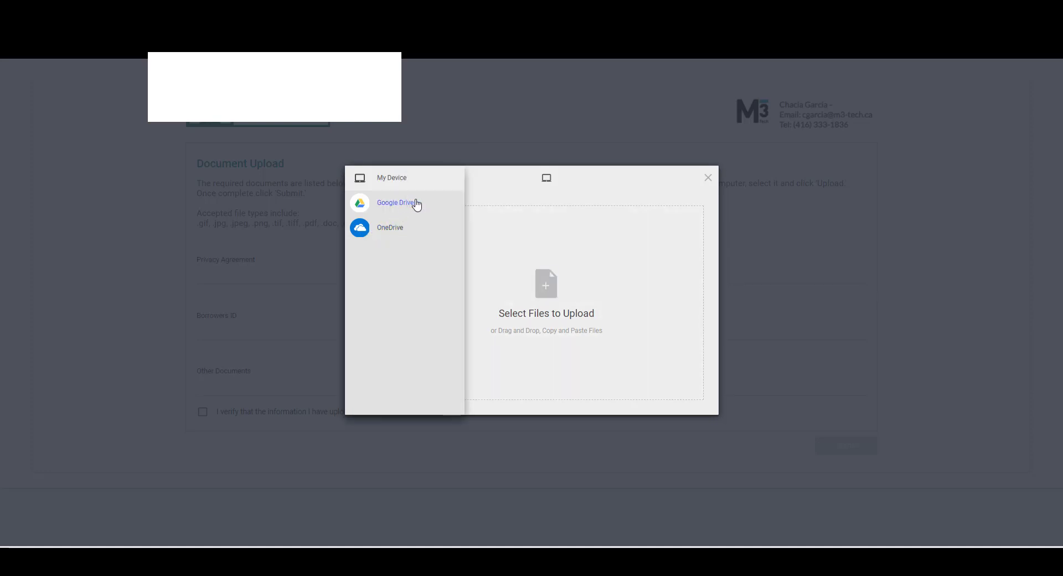
left_click(397, 182)
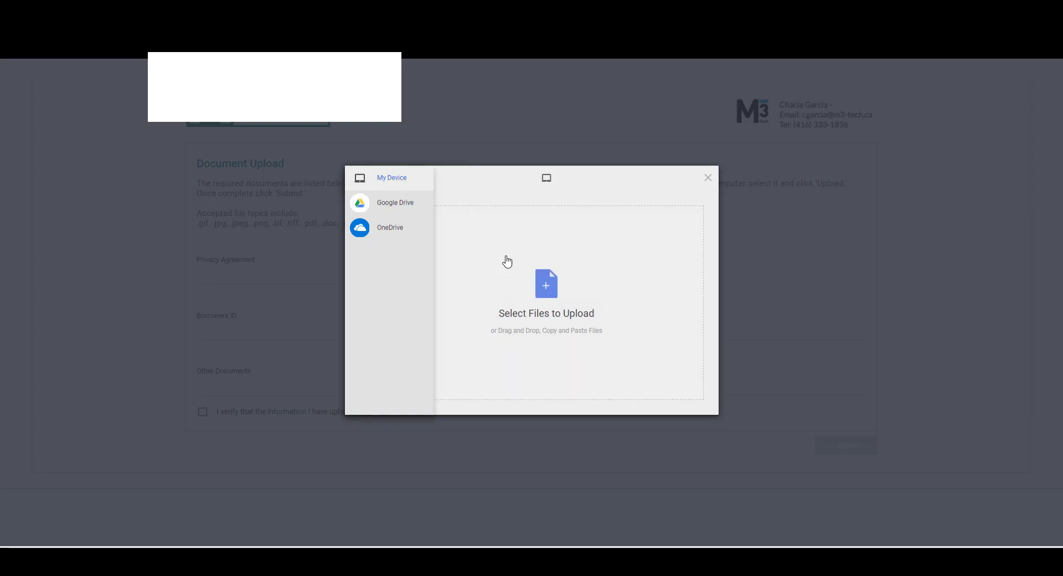
left_click(543, 283)
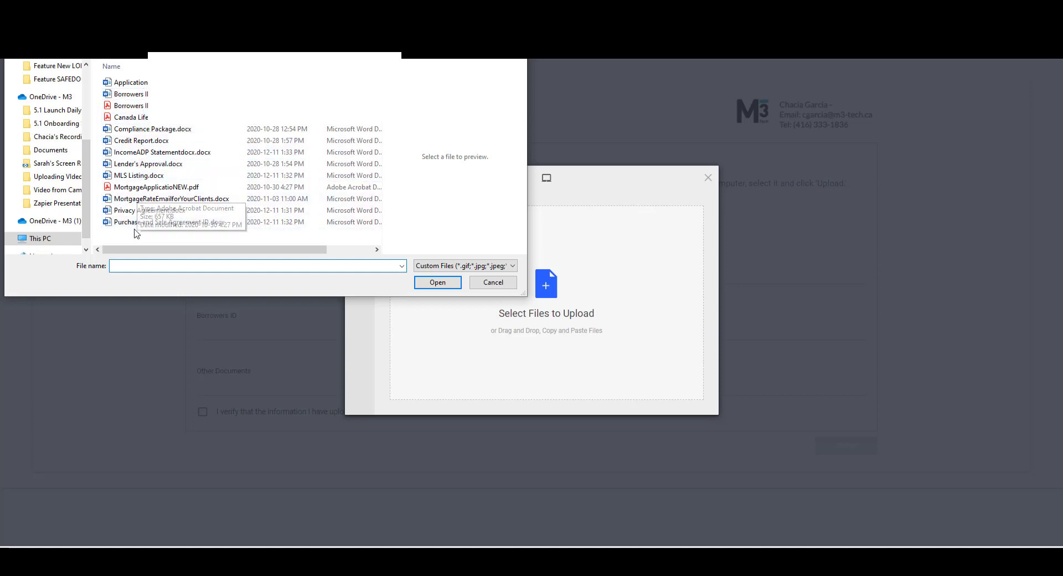
left_click_drag(134, 216, 570, 331)
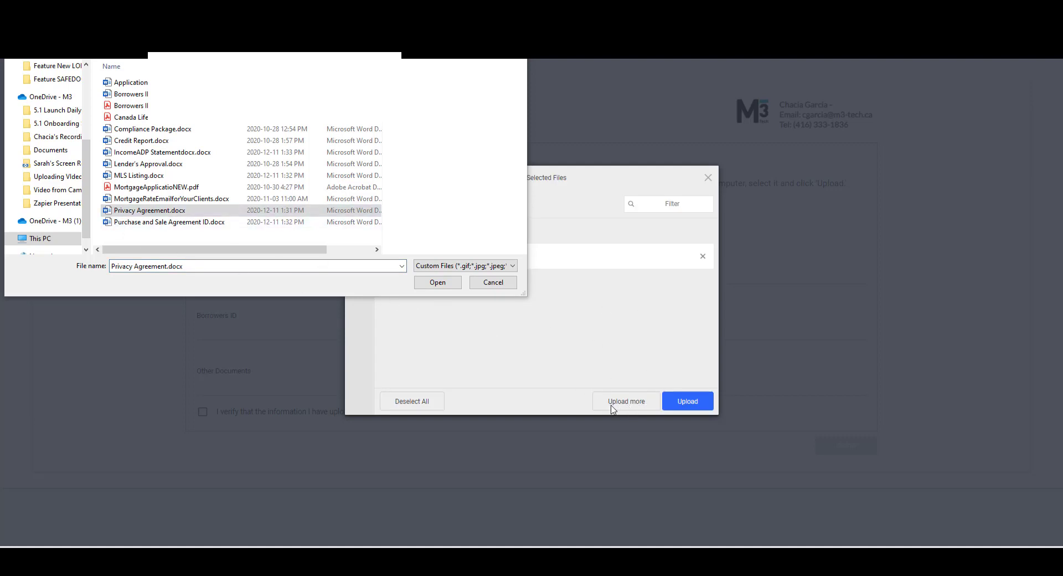
left_click(487, 283)
left_click(690, 402)
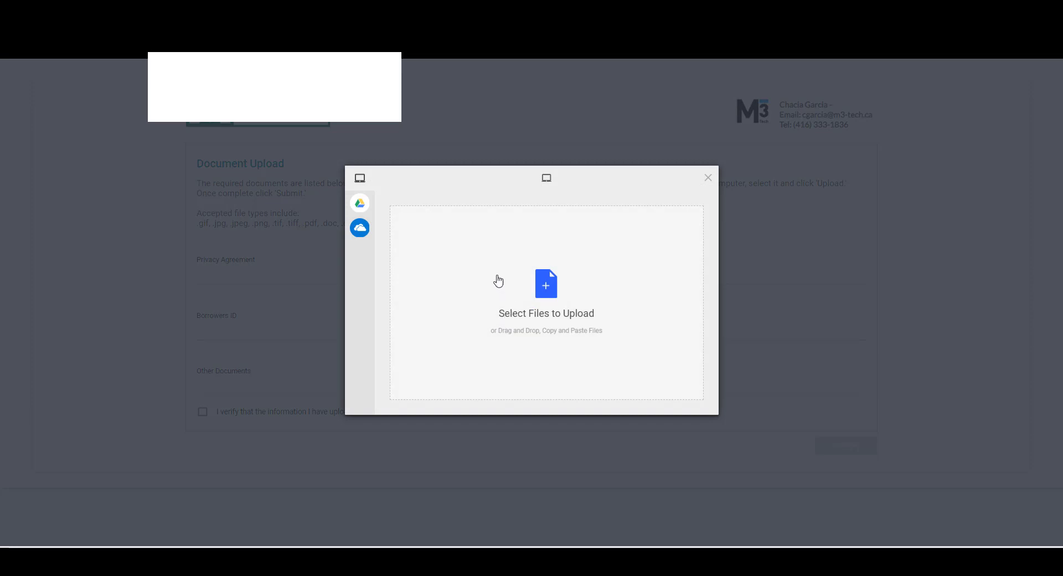
Upload both Borrowers ID.docx and Borrowers ID.pdf for the Borrowers ID item.
left_click(547, 291)
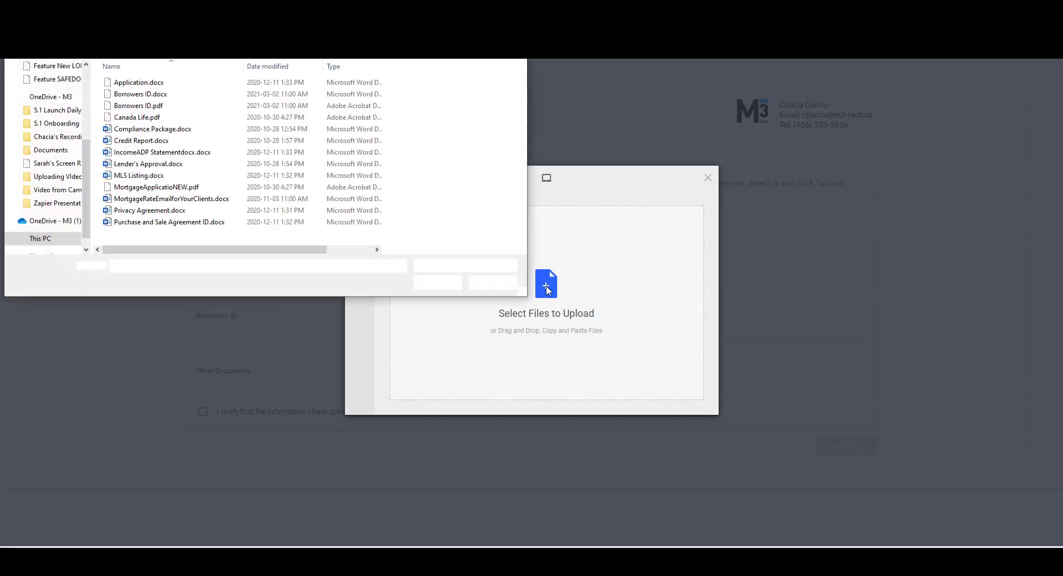
left_click(133, 94)
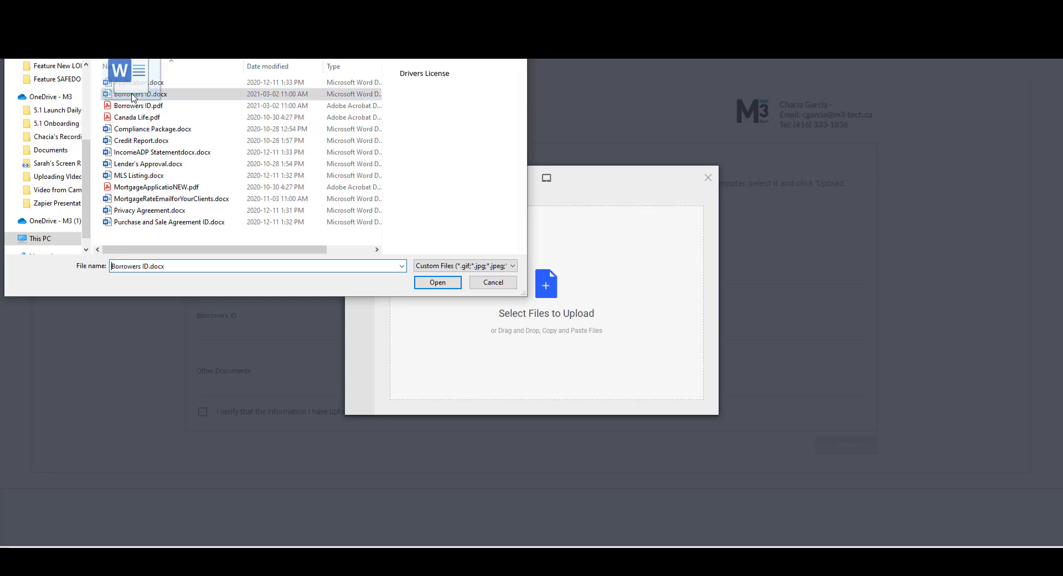
left_click_drag(132, 97, 592, 317)
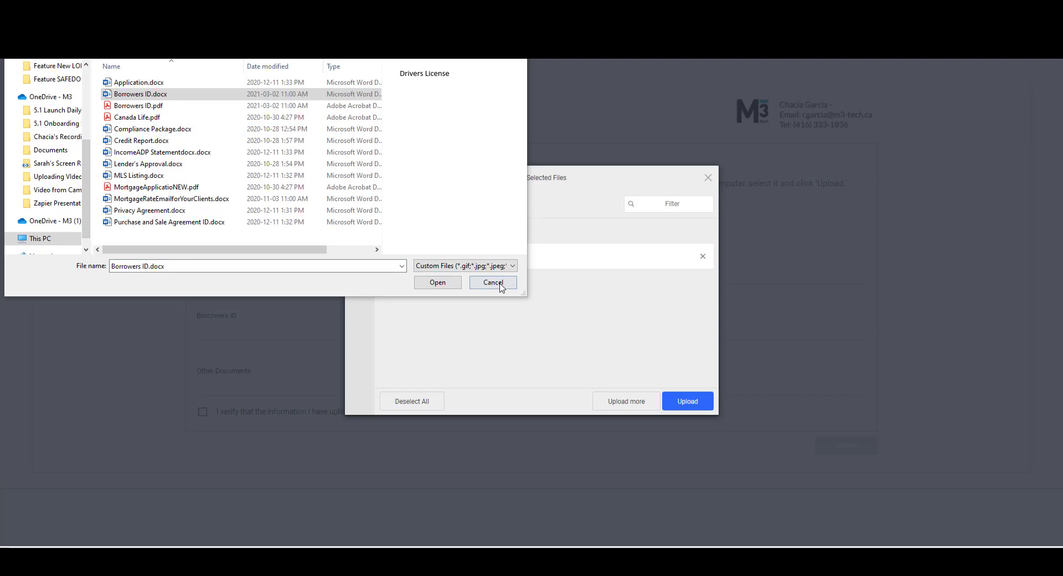
left_click(167, 107)
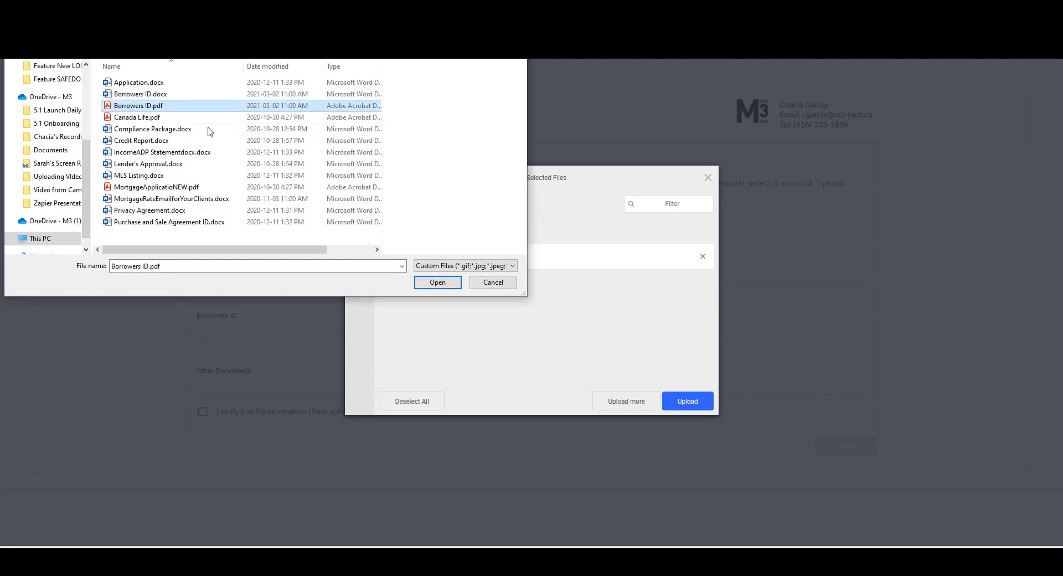
left_click(429, 283)
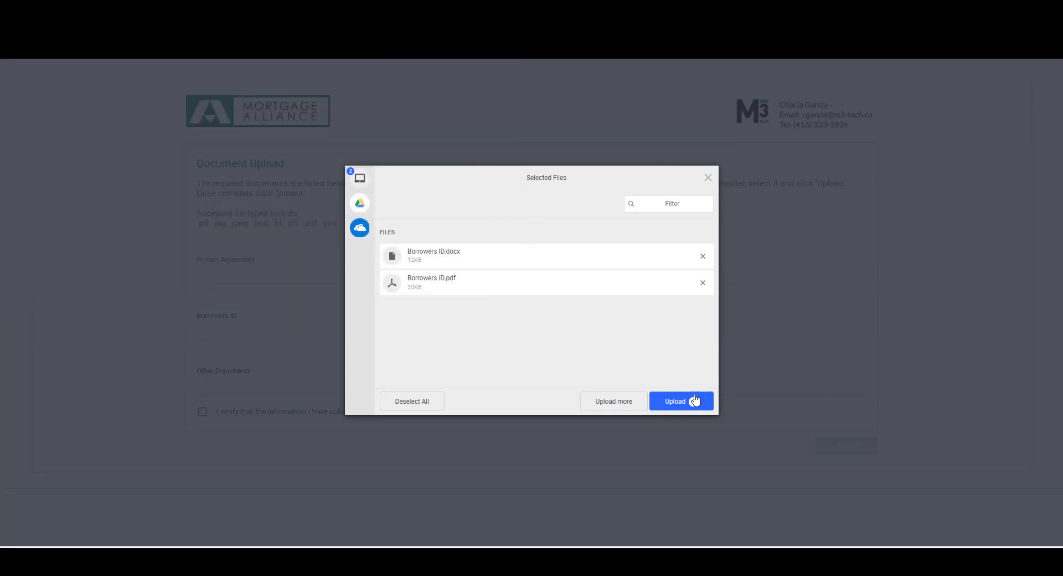
left_click(673, 403)
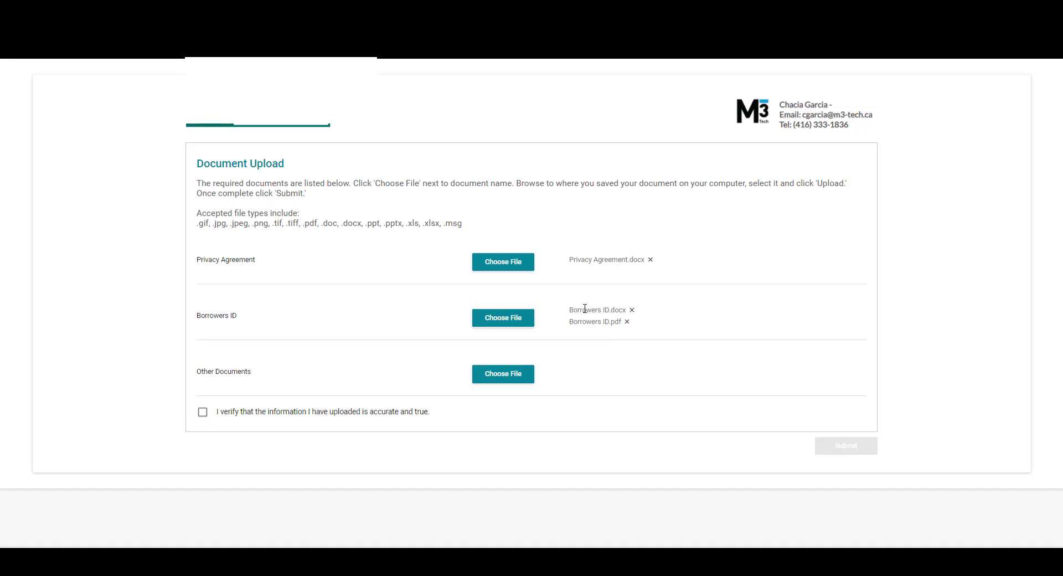
Upload IncomeADP Statementdocx.docx from the local device for the Other Documents item.
left_click(508, 377)
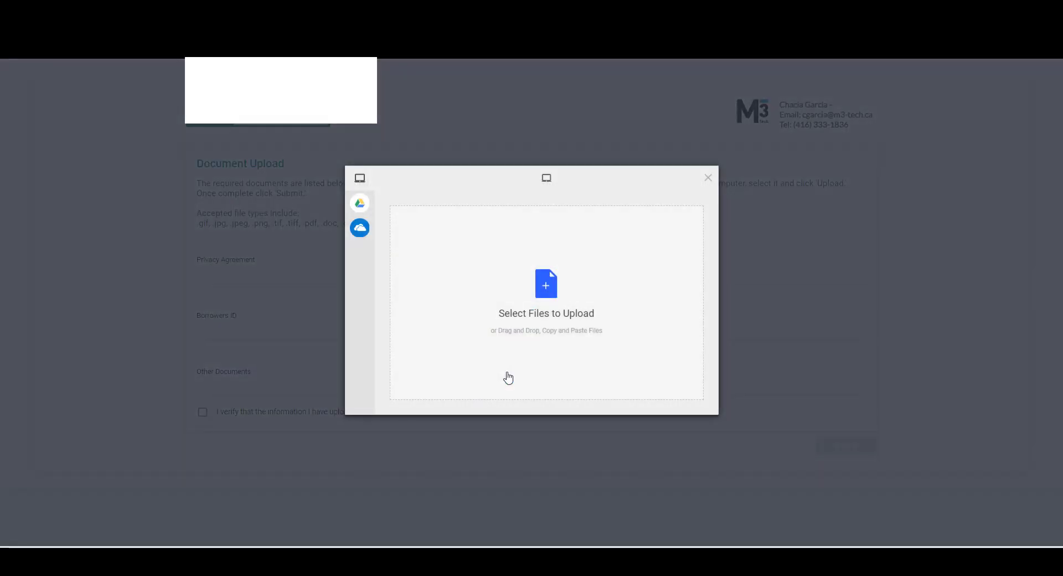
left_click(544, 299)
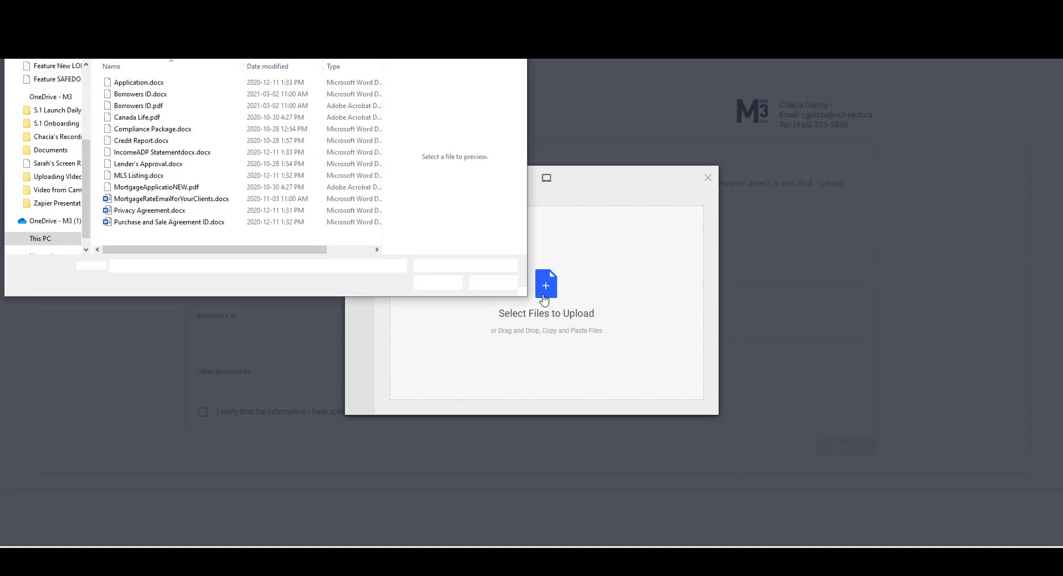
left_click_drag(155, 153, 522, 316)
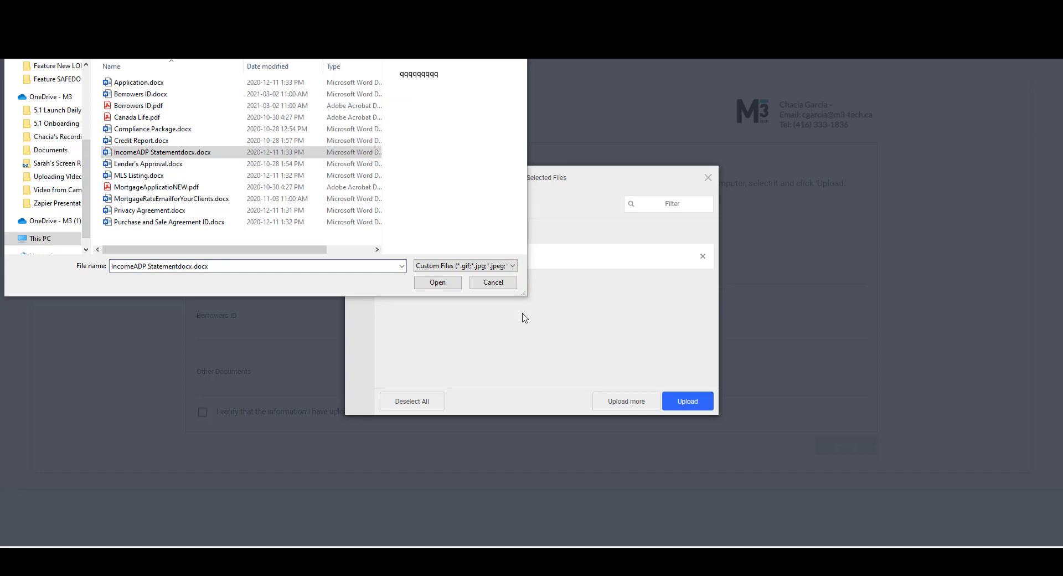
left_click(482, 283)
left_click(688, 401)
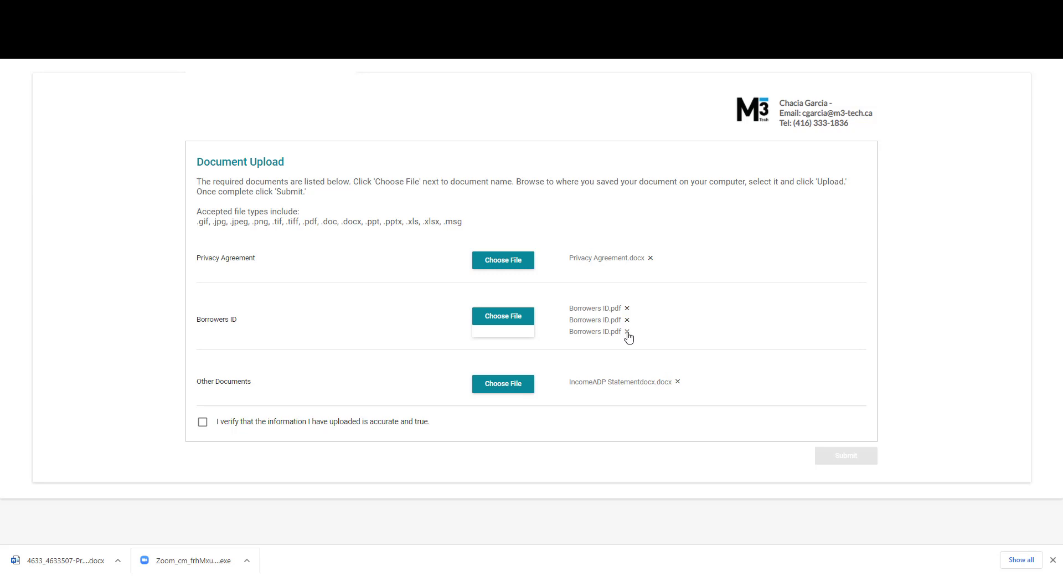
Remove the third Borrowers ID.pdf from the uploads and verify that the uploaded information is accurate and true.
left_click(627, 332)
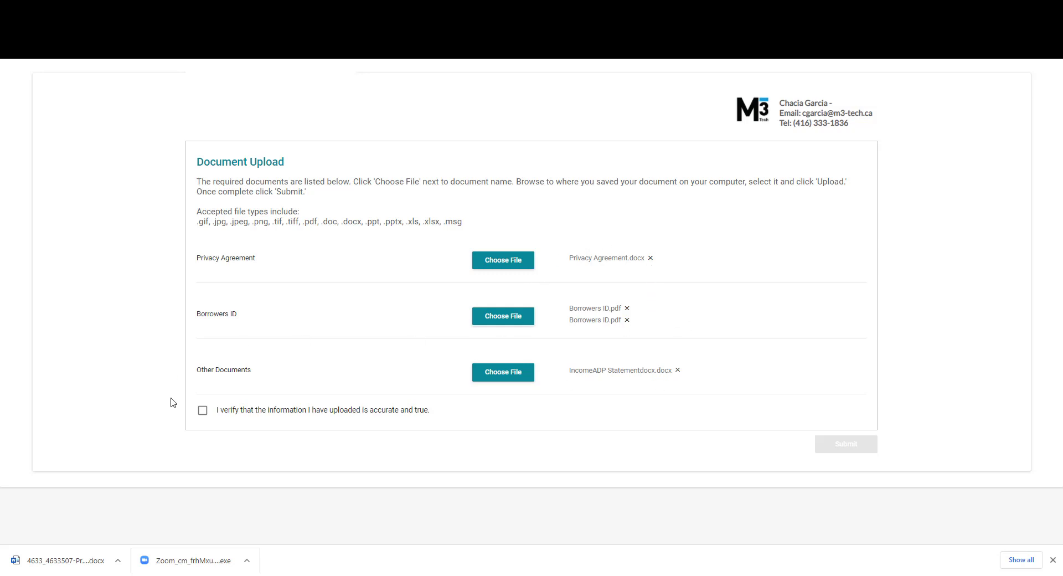
left_click(202, 412)
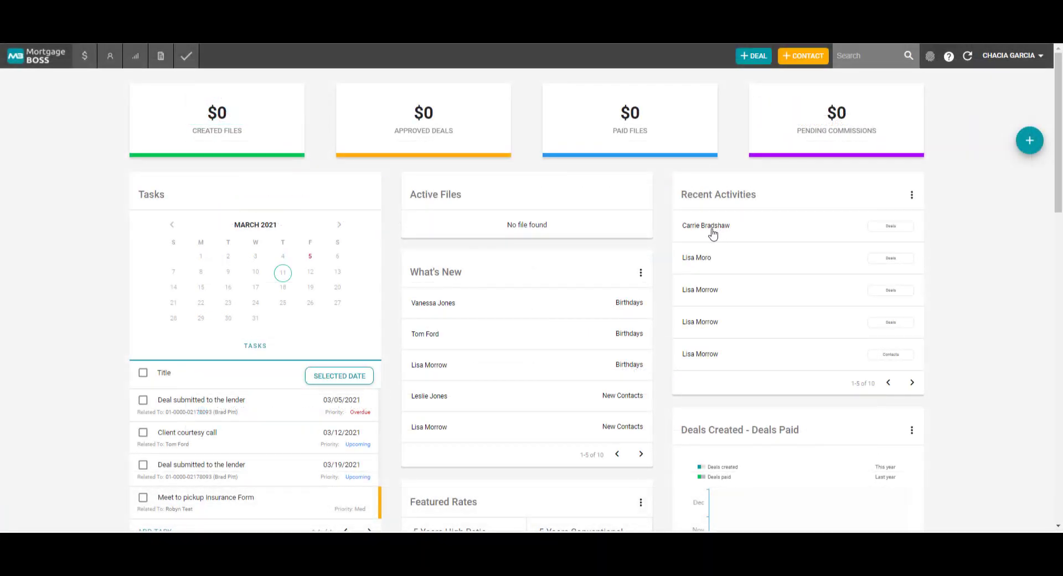
Reopen the first deal under Recent Activities and check the document statuses in its SafeDocs checklist.
left_click(711, 229)
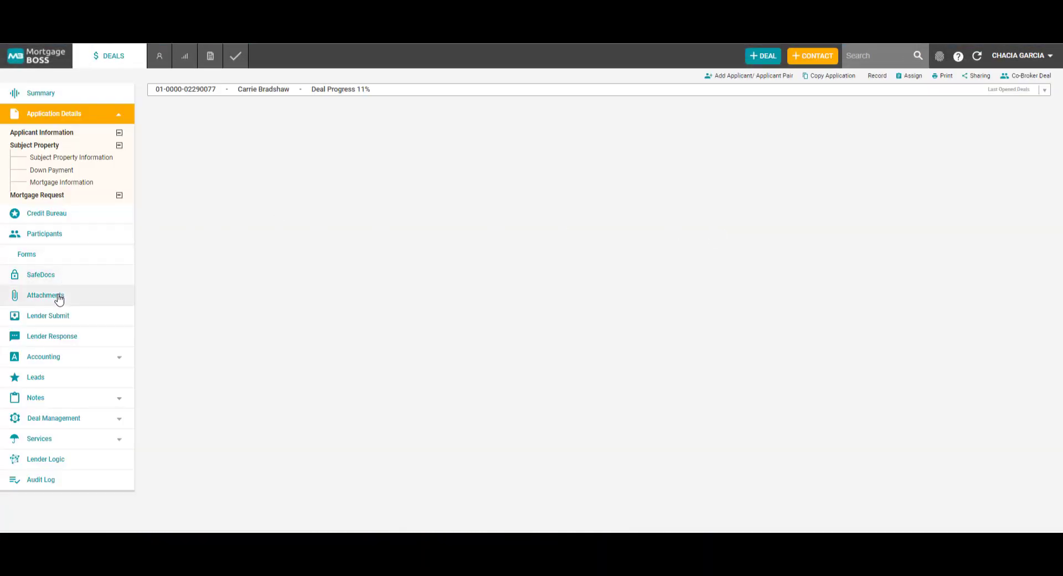
left_click(46, 277)
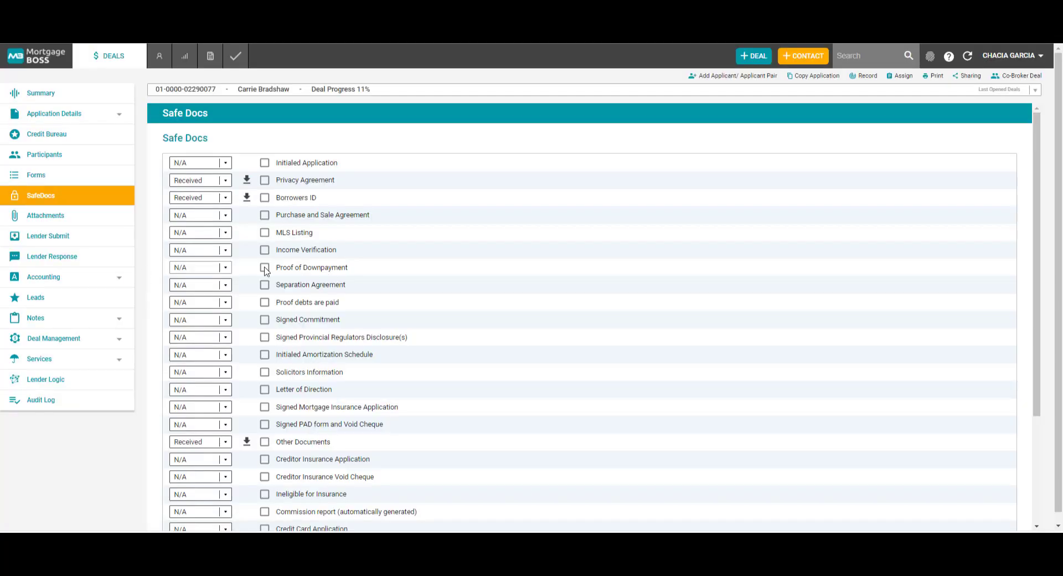
Download the received Privacy Agreement document from the SafeDocs checklist and save it as a Microsoft Word document.
left_click(184, 55)
left_click(247, 181)
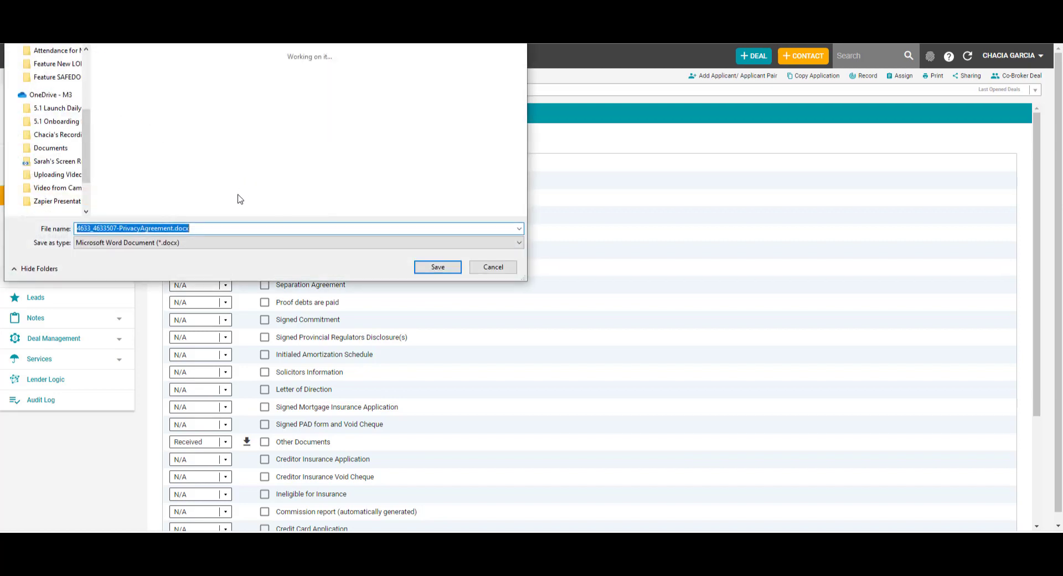
left_click(437, 267)
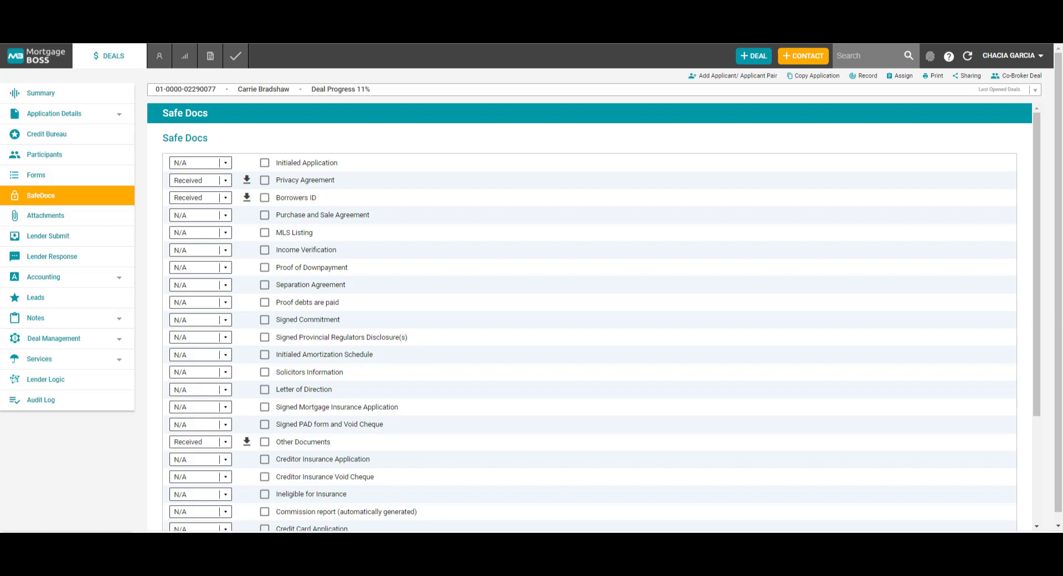
Set the status of Privacy Agreement, Borrowers ID and Other Documents to Verified in the SafeDocs checklist.
left_click(226, 183)
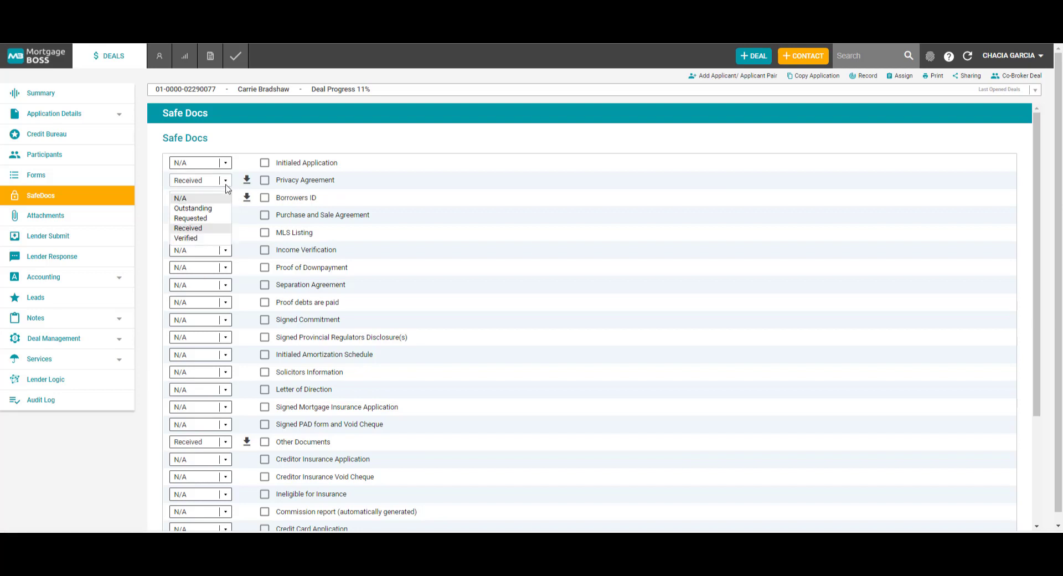
left_click(187, 238)
left_click(199, 197)
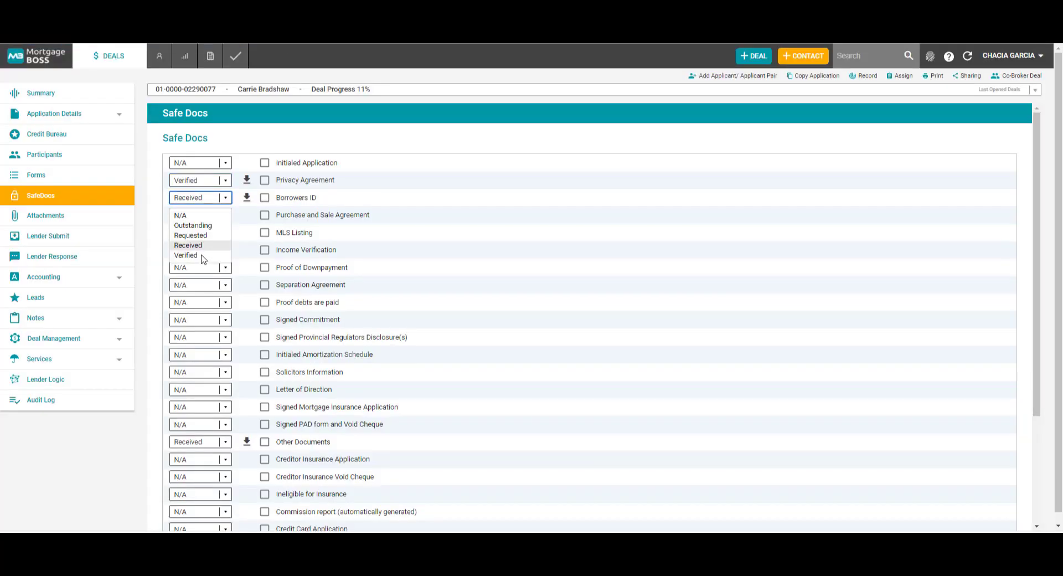
left_click(199, 256)
left_click(224, 441)
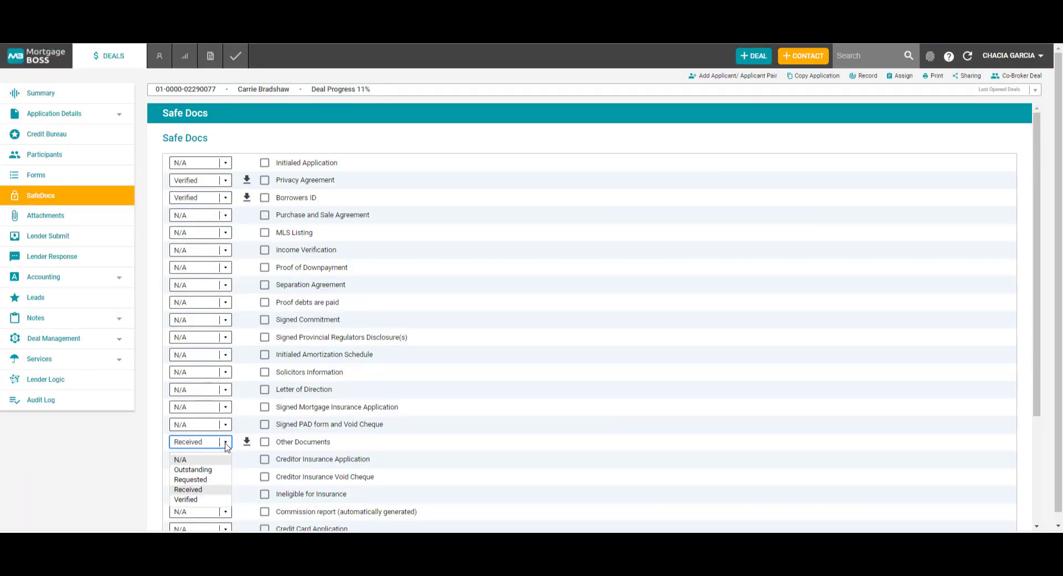
left_click(187, 499)
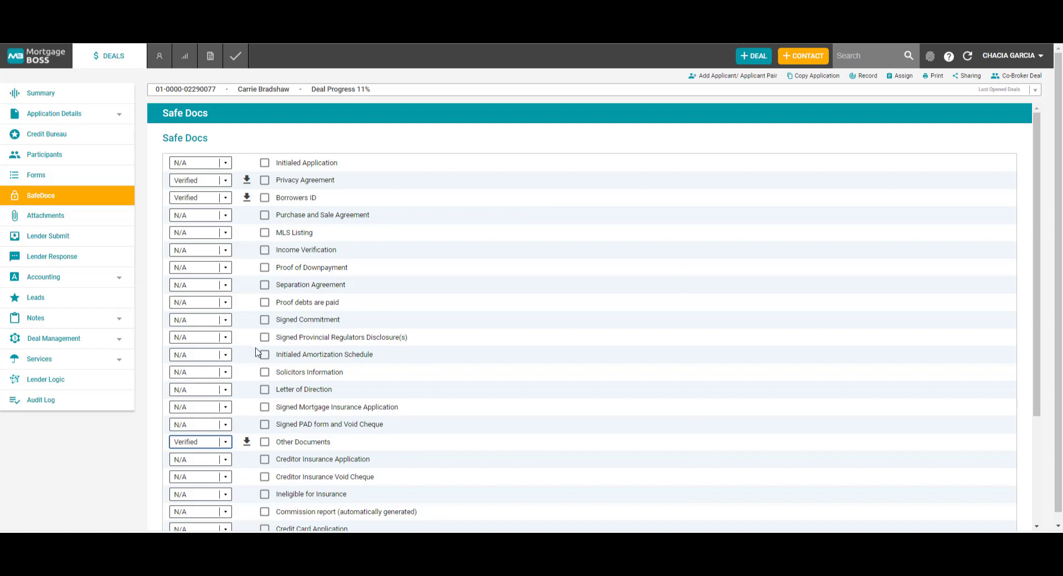
scroll(927, 463, "down", 1)
scroll(928, 464, "down", 3)
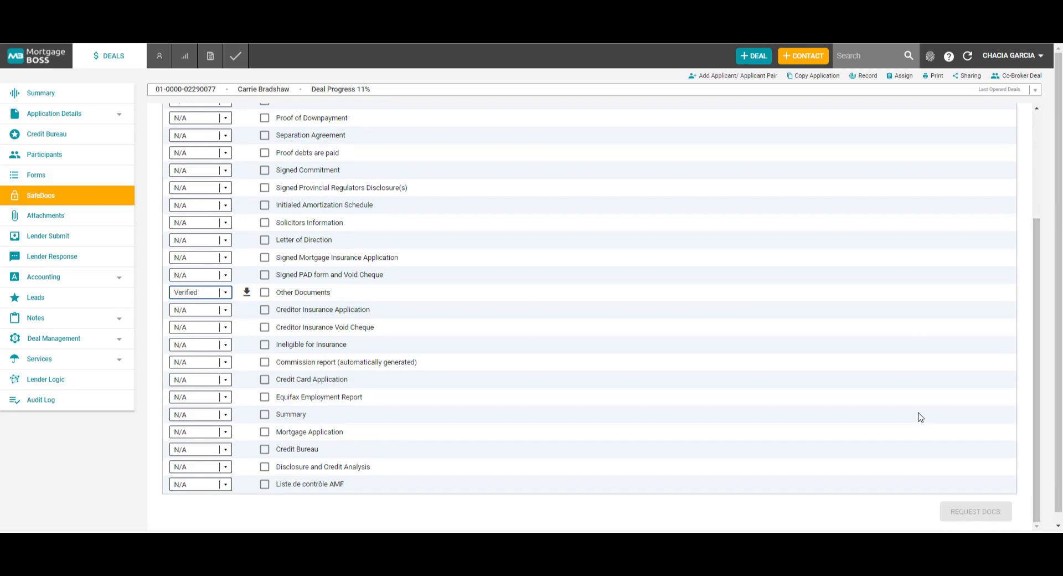
scroll(904, 379, "up", 5)
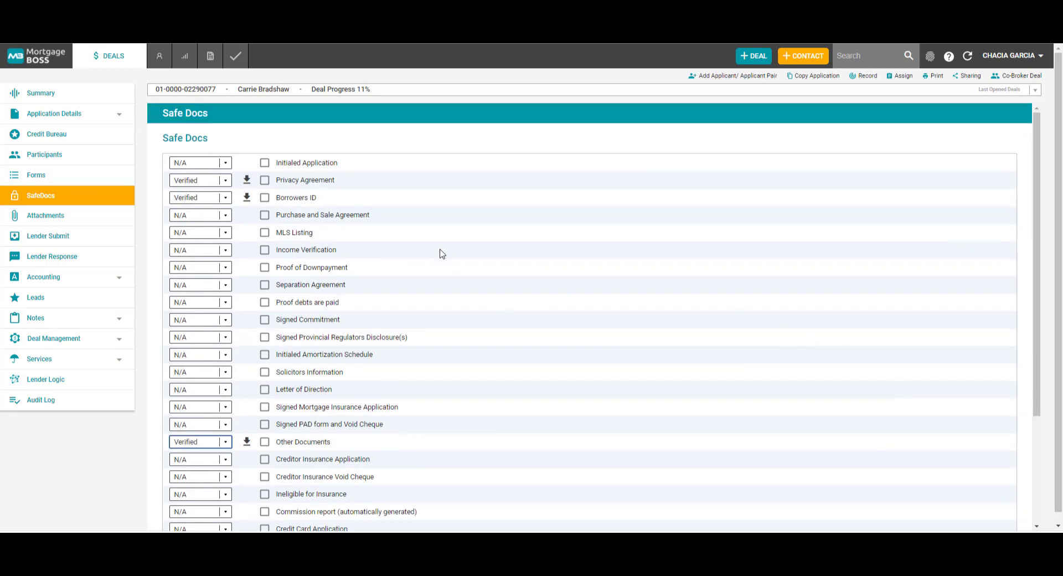
Edit the Other Documents file in the deal's attachments and set its checklist name to Borrowers ID.
left_click(42, 216)
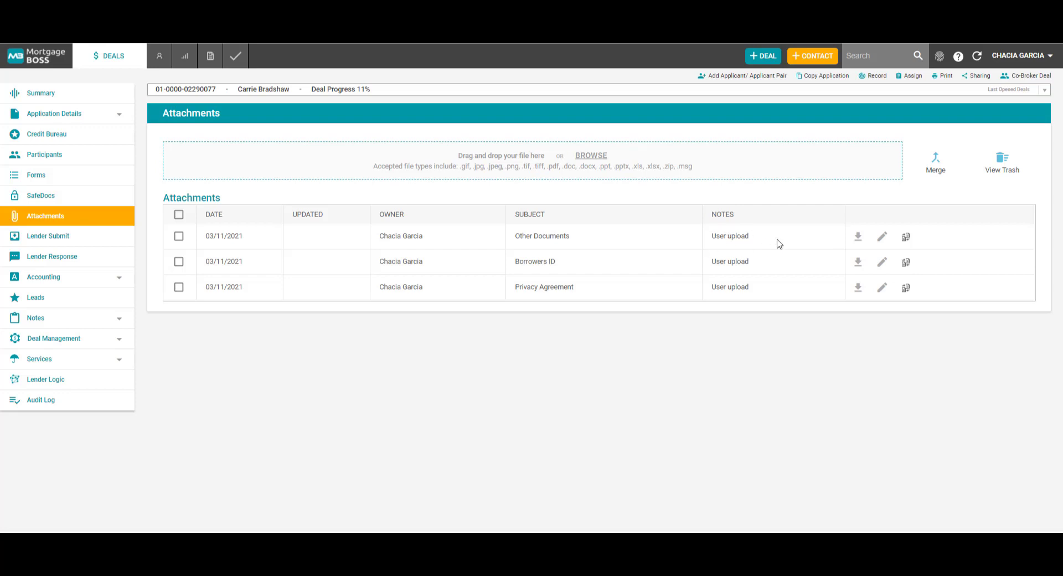
left_click(883, 238)
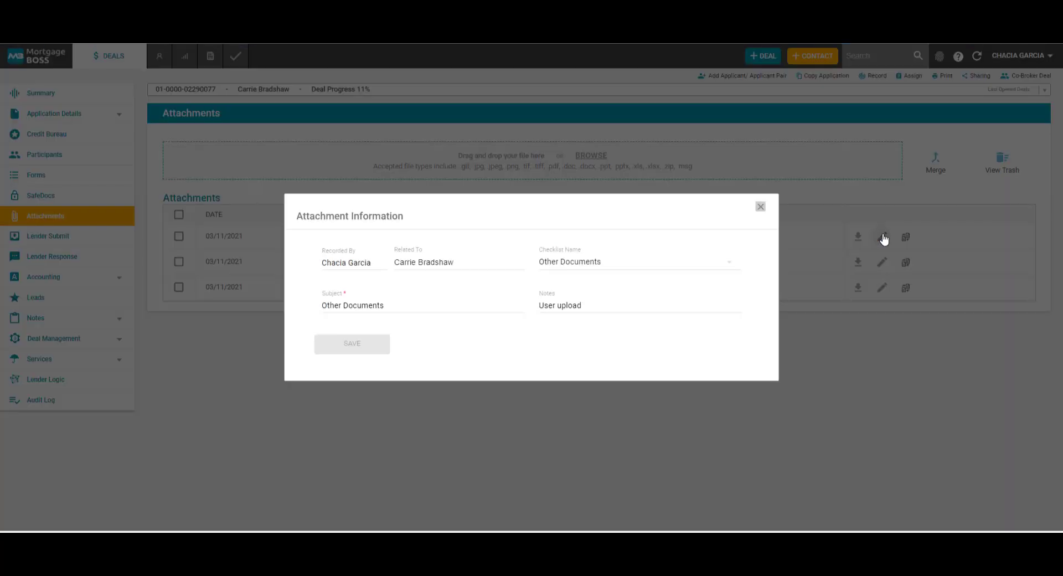
left_click(595, 266)
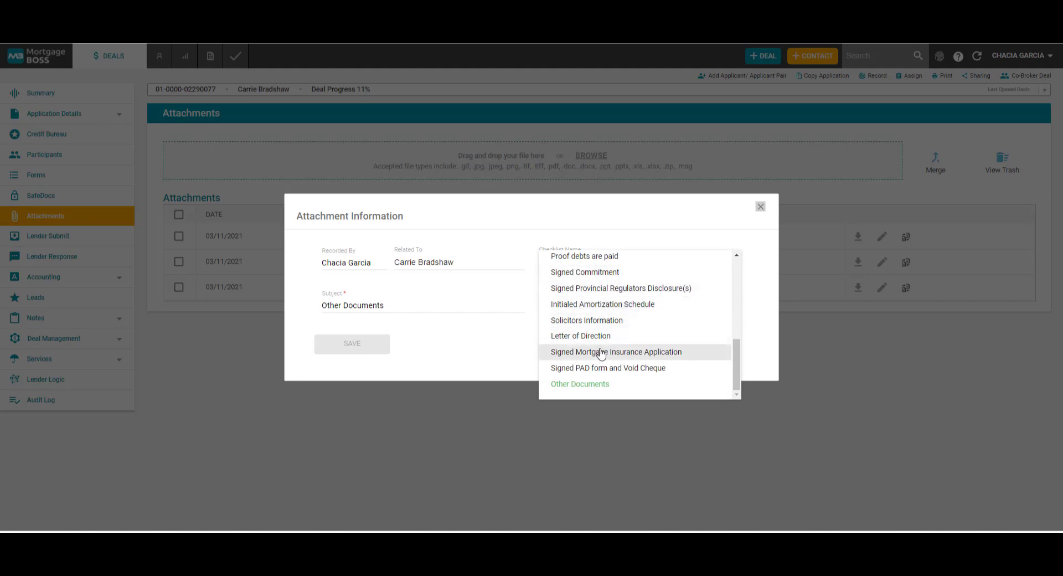
scroll(609, 339, "up", 1)
scroll(609, 339, "up", 3)
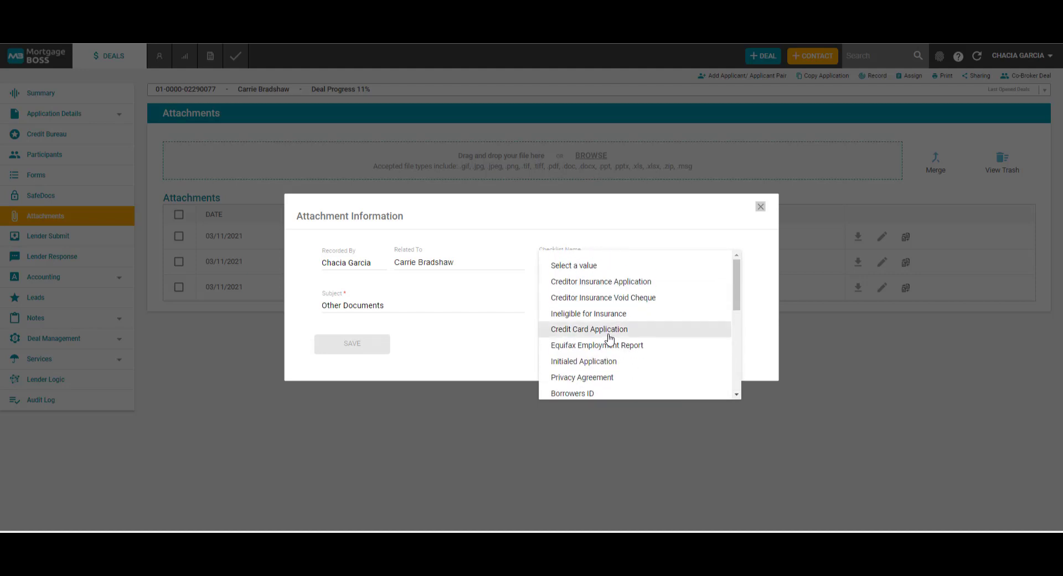
left_click(579, 393)
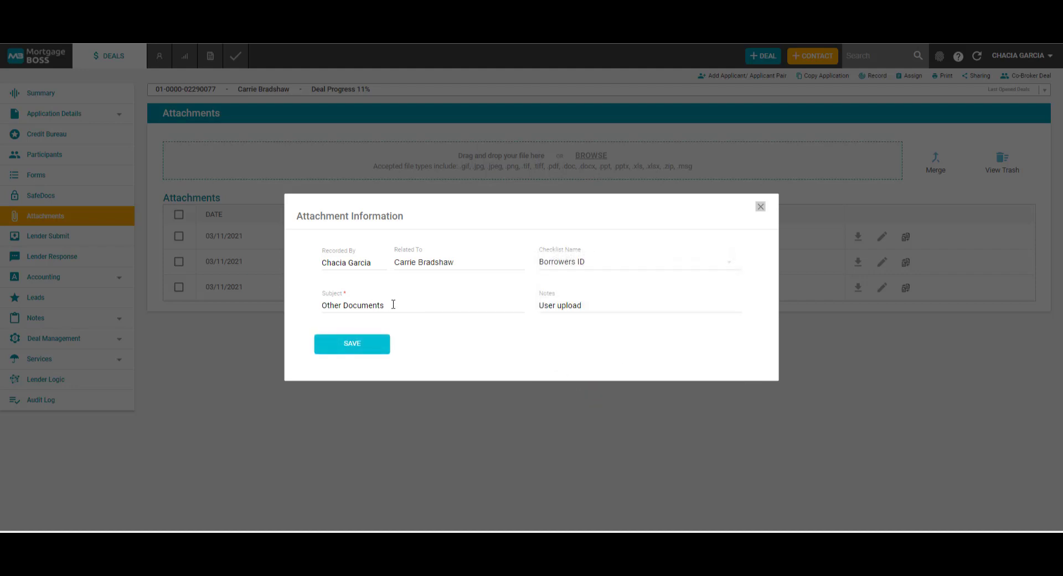
Set both the subject and the notes of the attachment to Drivers License and save the attachment information.
left_click_drag(391, 304, 317, 306)
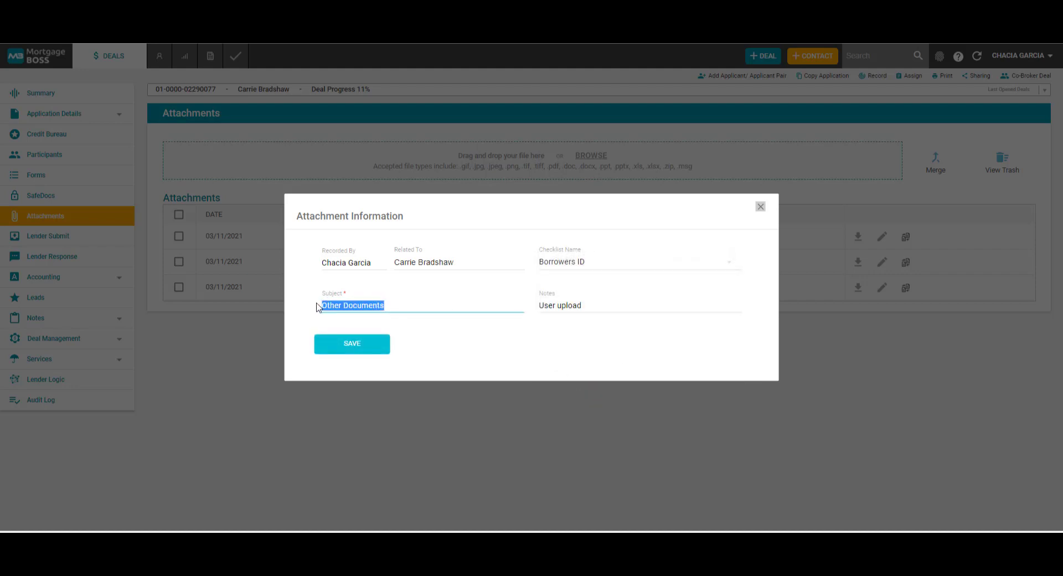
type("Driv")
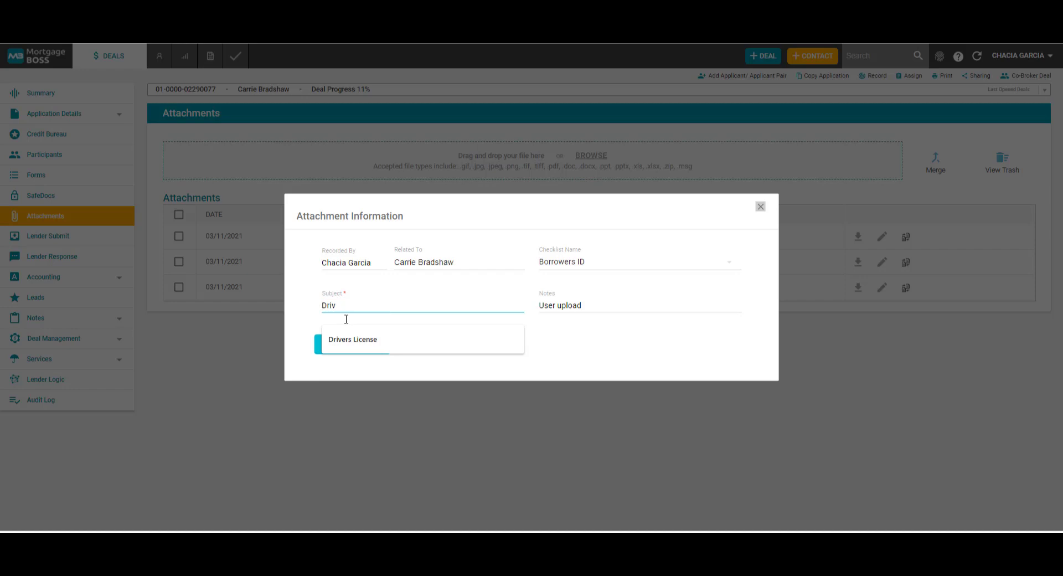
left_click(359, 343)
left_click_drag(596, 304, 540, 306)
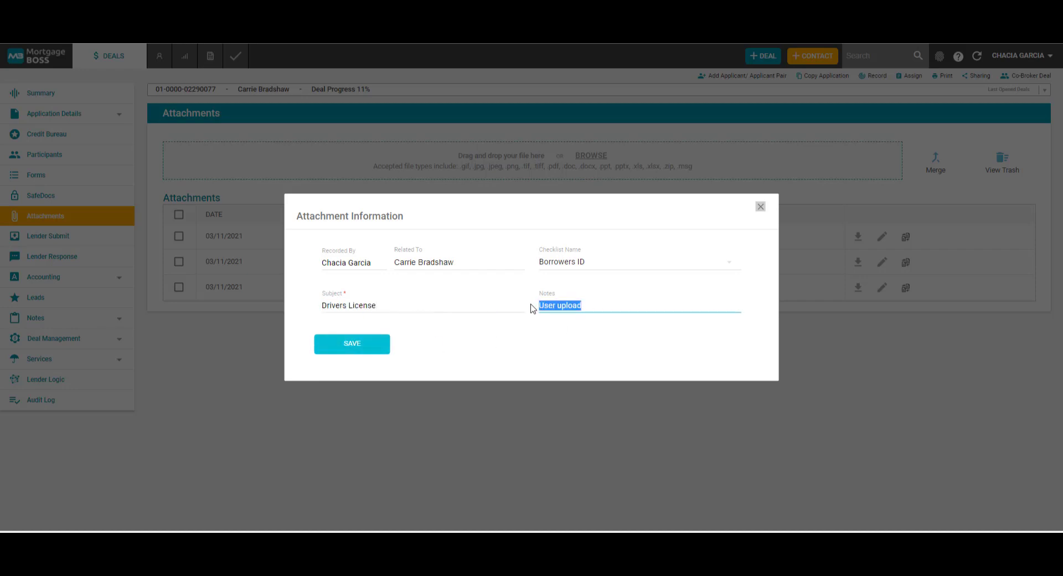
type("Dri")
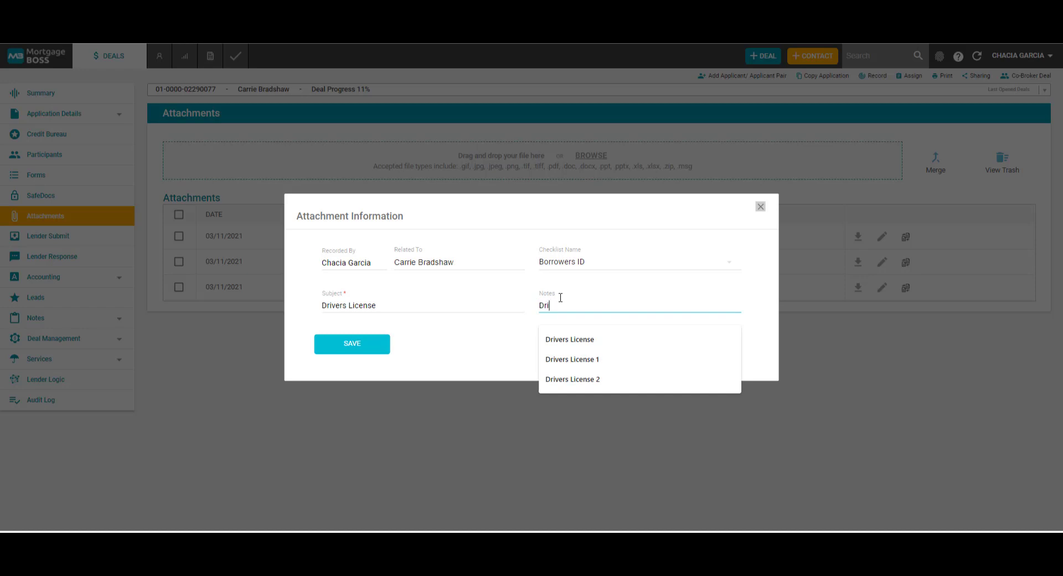
type("vers License")
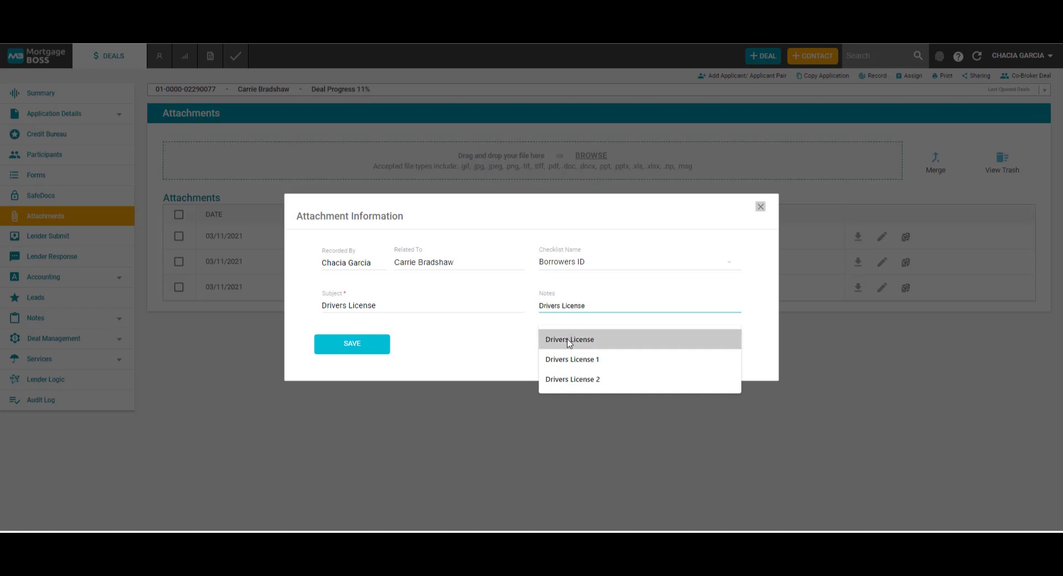
left_click(568, 340)
left_click(352, 344)
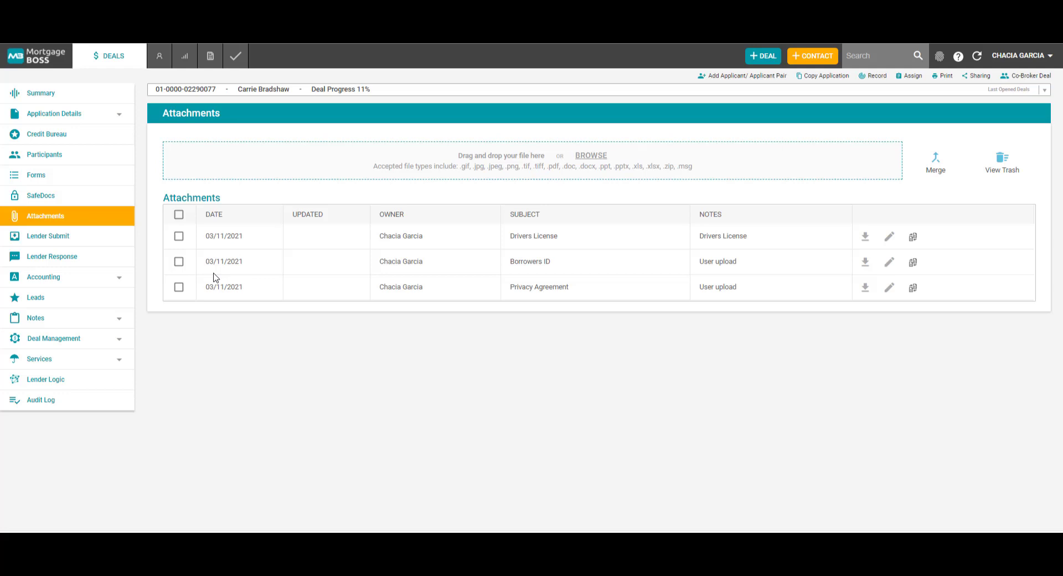
Move the attachment with the subject Borrowers ID to the trash section.
left_click(178, 261)
left_click(913, 263)
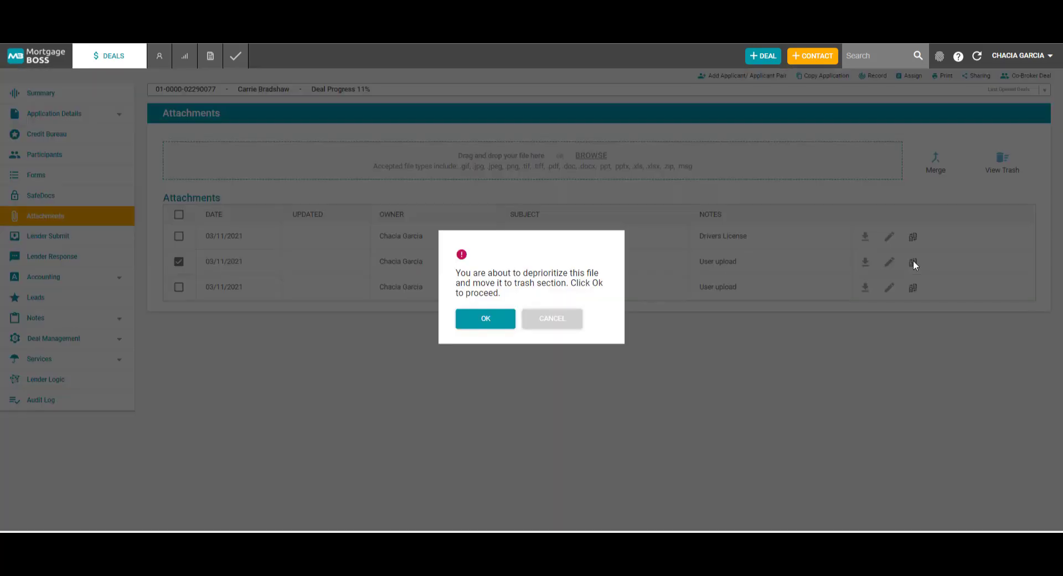
left_click(486, 321)
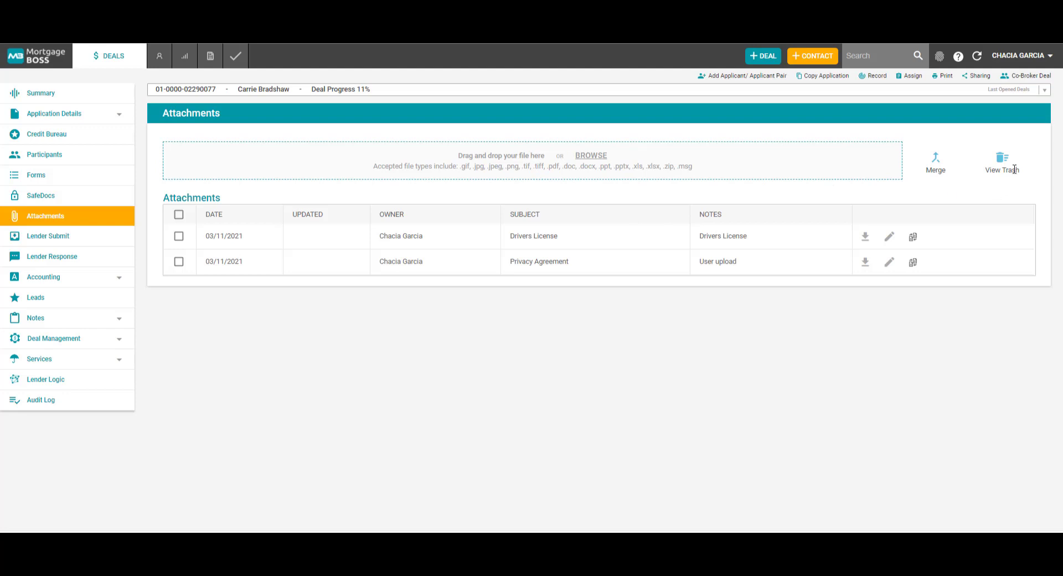
Restore the Borrowers ID file from the trash and return to the deal's attachments list.
left_click(998, 159)
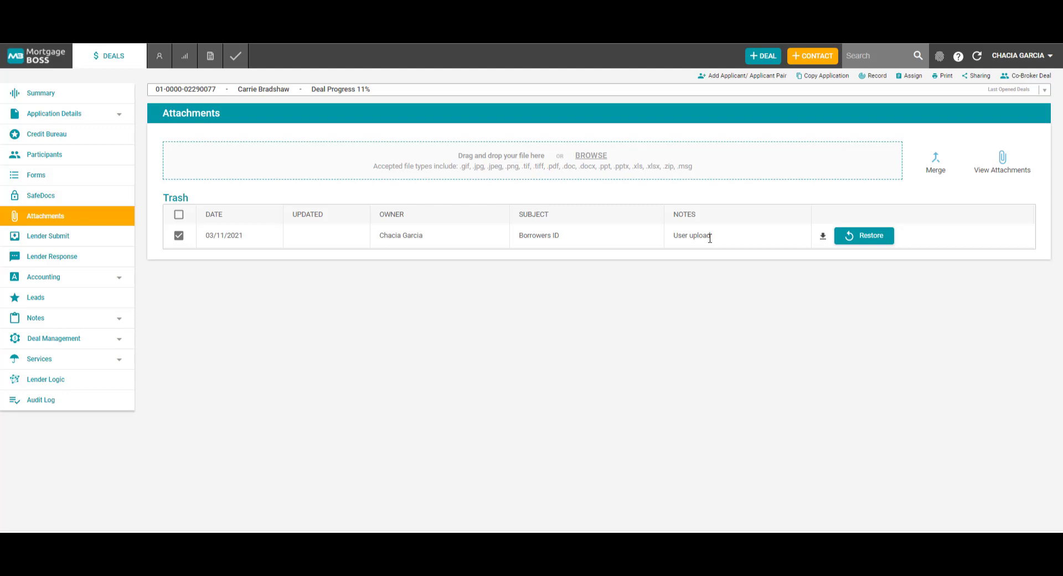
left_click(868, 241)
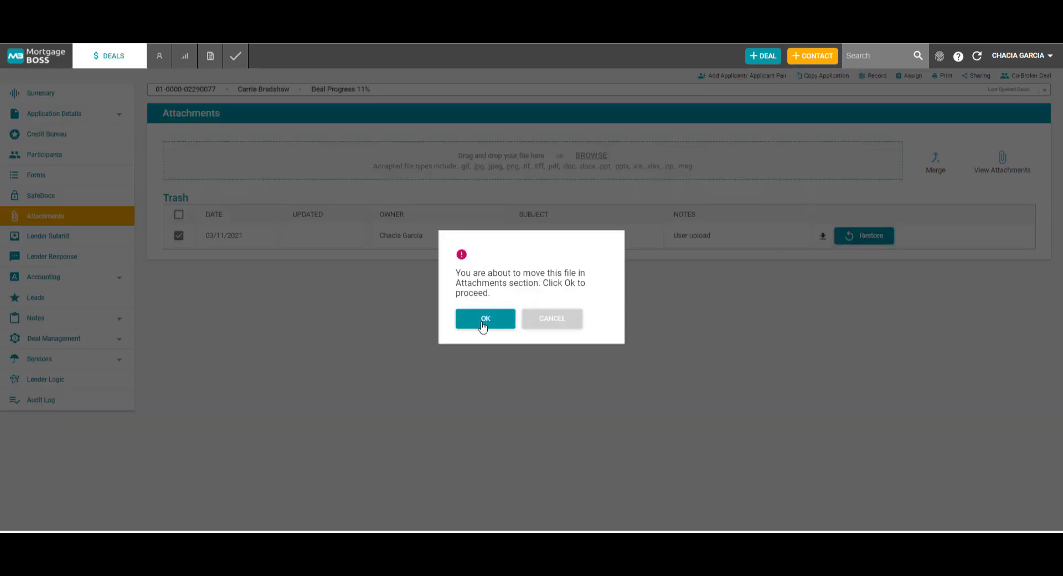
left_click(486, 324)
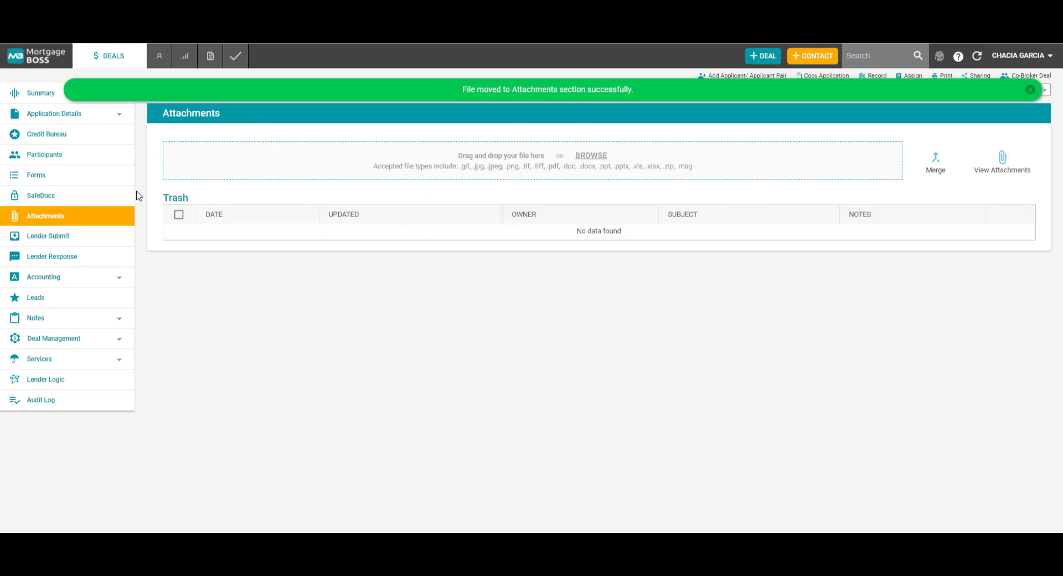
left_click(48, 220)
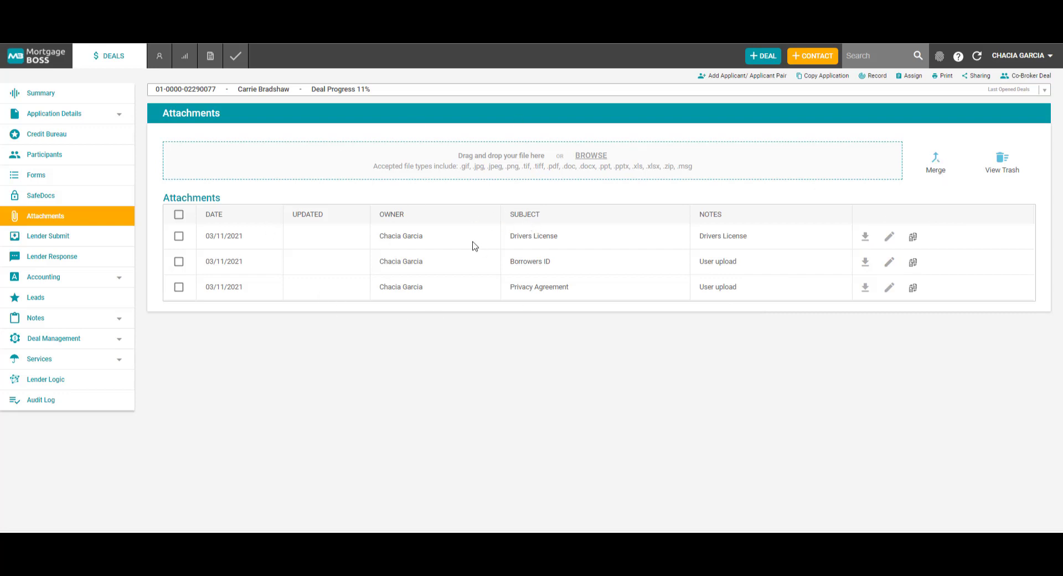
Check the document statuses in the deal's SafeDocs checklist again and go back to the home page.
left_click(42, 198)
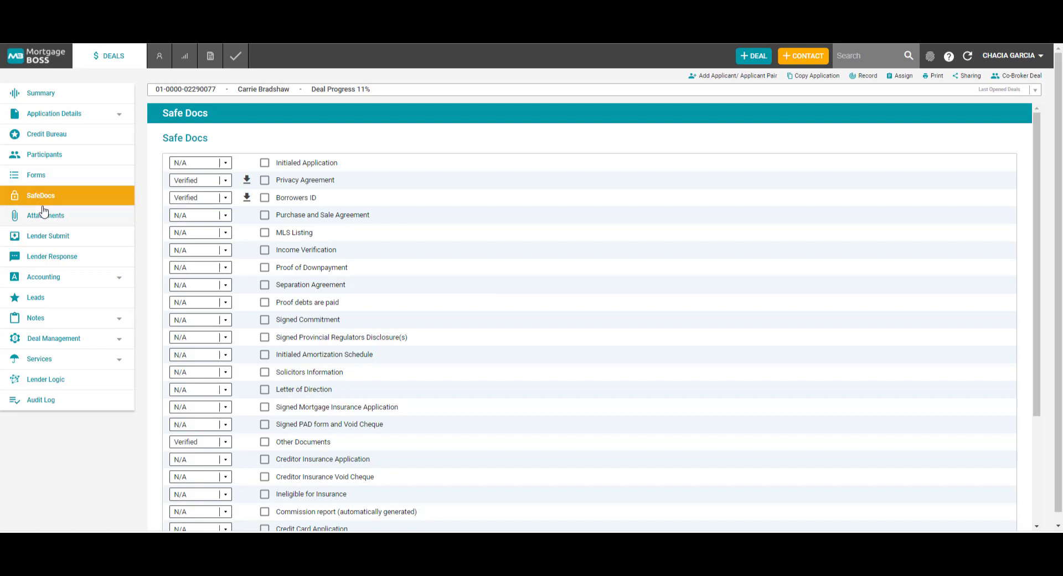
left_click(48, 61)
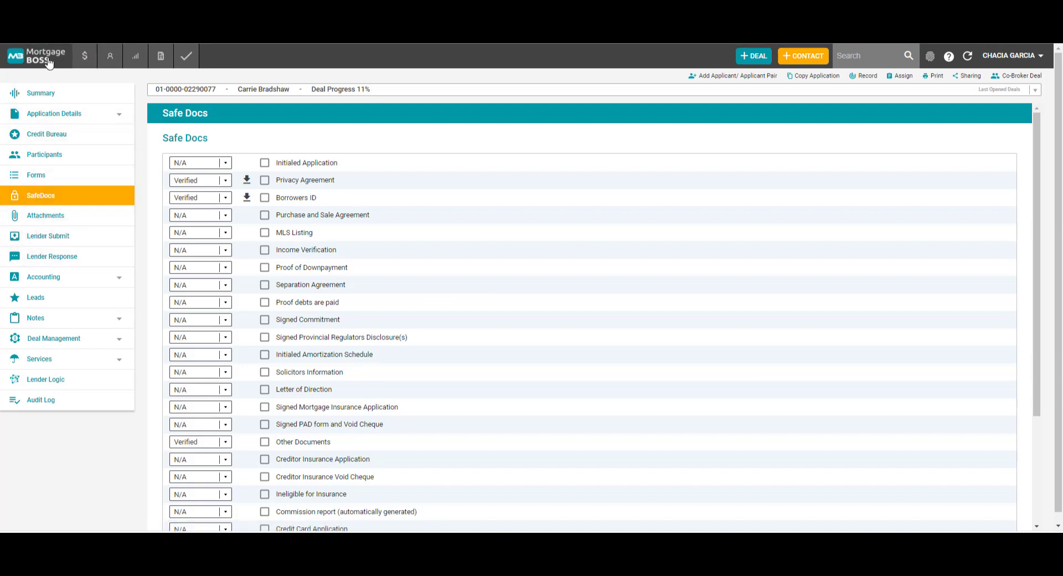